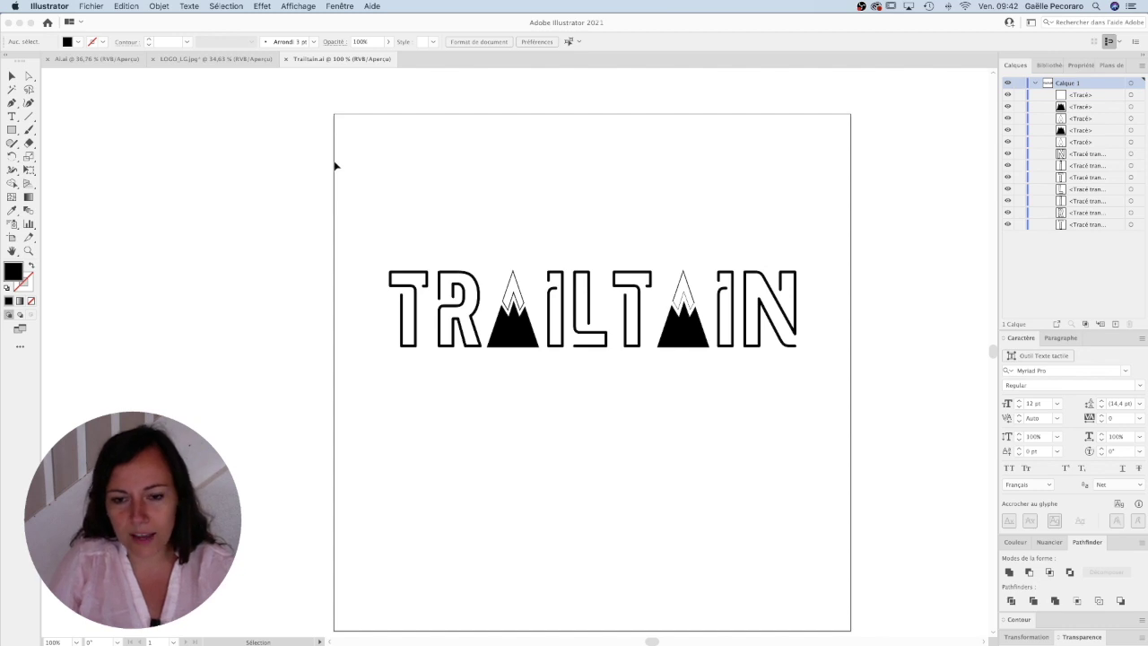
- Examine the TRAILTAIN logo's letters and the line weights of its two mountain A shapes
super+click(569, 378)
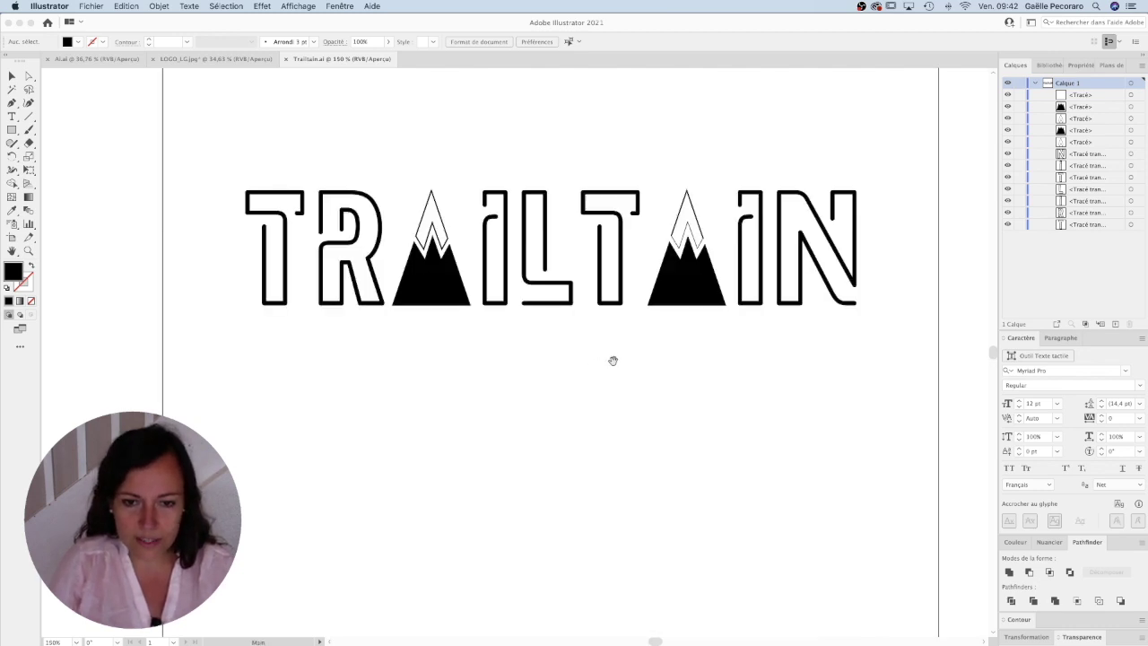
drag(613, 361, 591, 332)
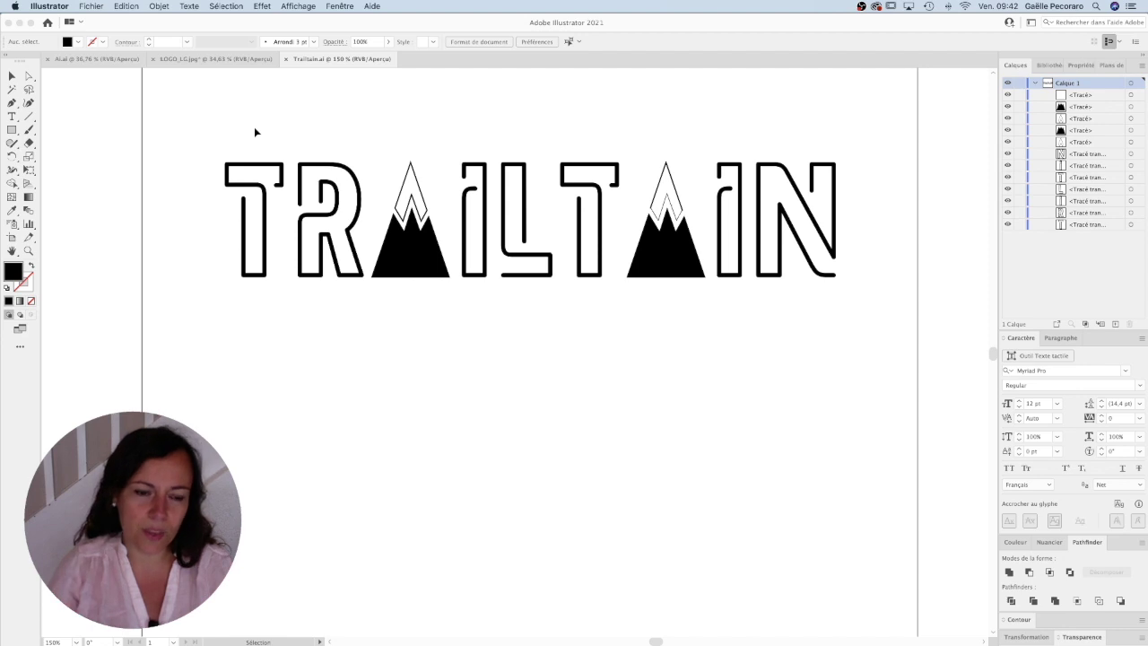
drag(558, 132, 562, 168)
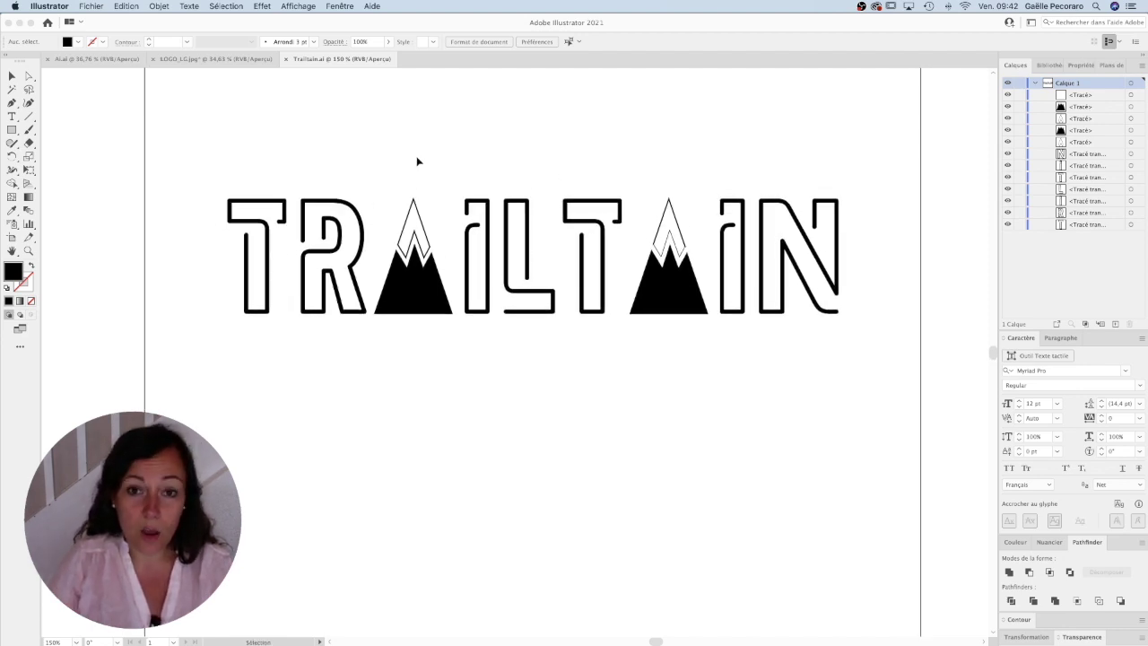
click(276, 218)
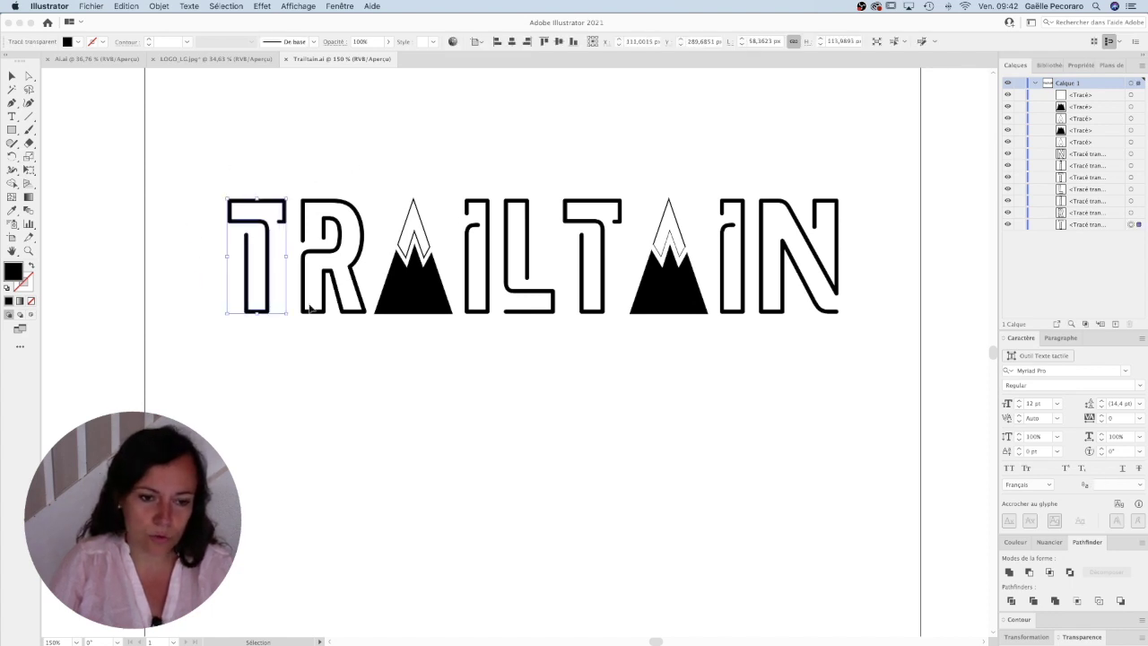
click(580, 163)
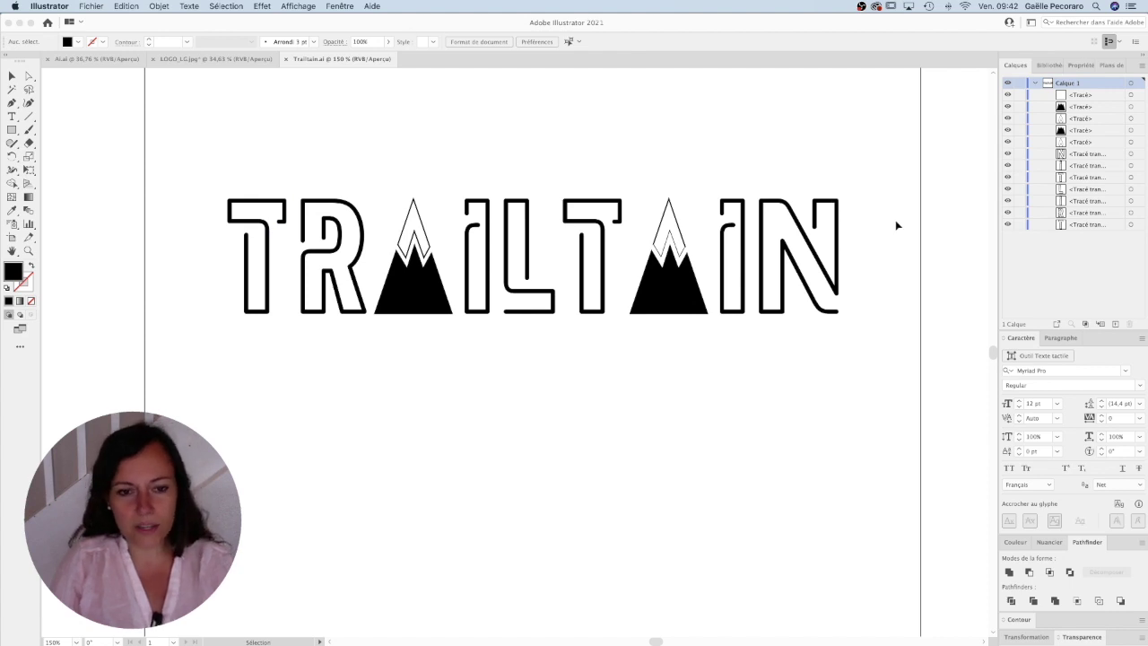
alt+super+click(543, 387)
drag(673, 328, 530, 324)
super+click(377, 339)
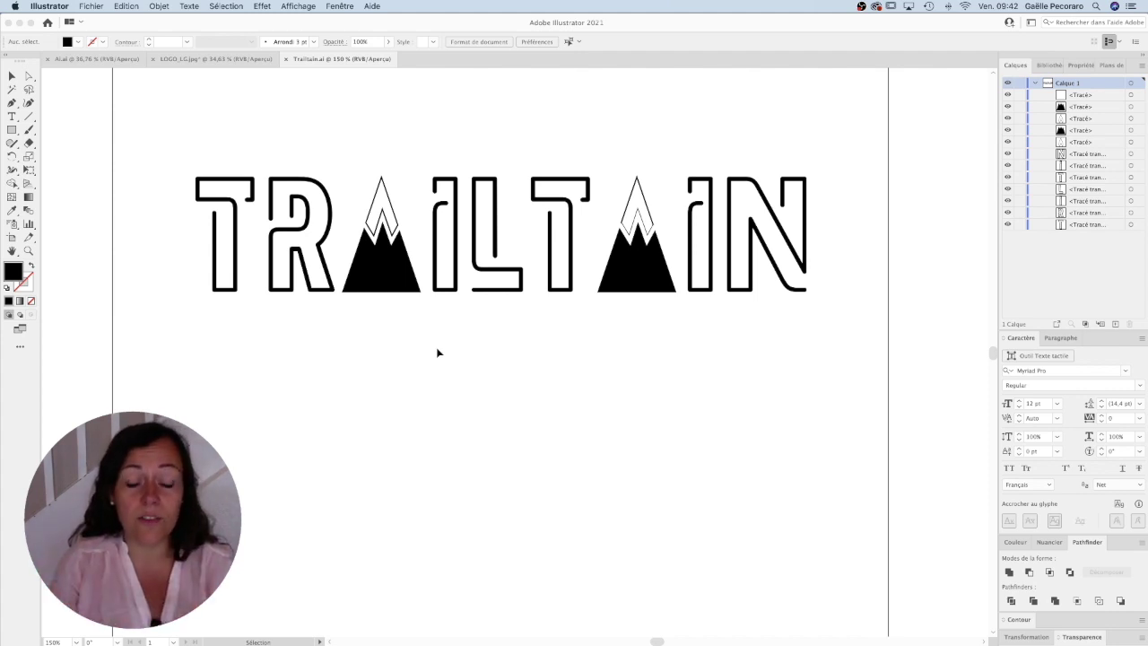
- Duplicate the entire TRAILTAIN logo into the empty area to the right of the artboard
key(super+minus)
drag(524, 316, 428, 359)
drag(302, 243, 333, 354)
click(320, 203)
drag(293, 233, 362, 392)
drag(161, 228, 682, 401)
scroll(700, 307, right, 3)
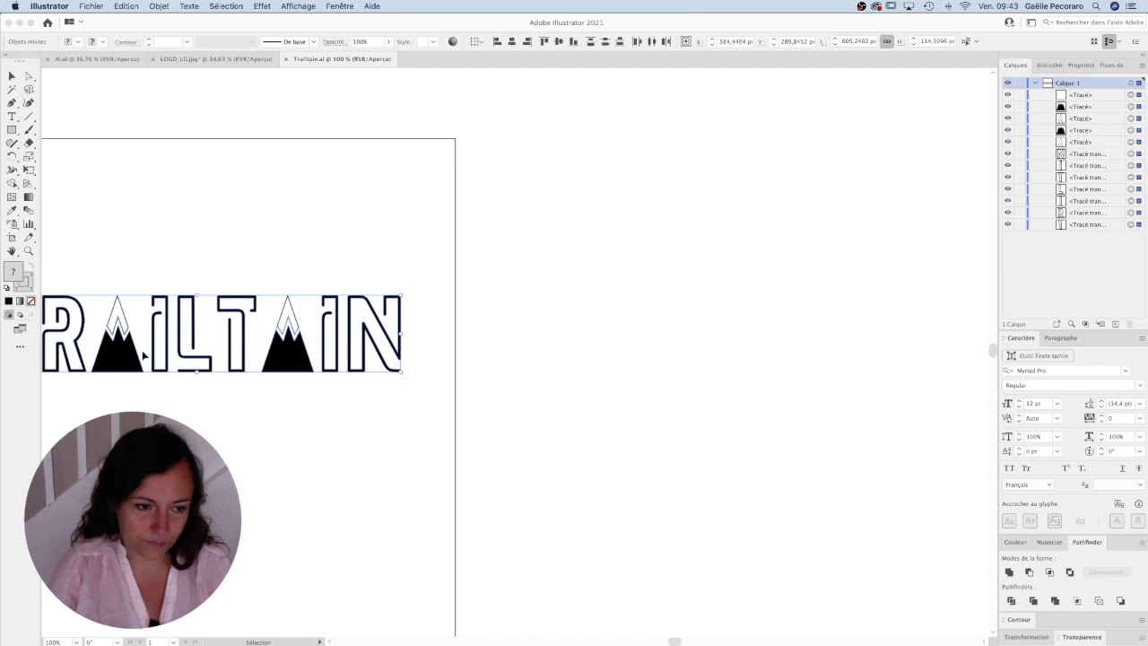
drag(143, 353, 744, 353)
- Duplicate the copied logo's first mountain below the lettering and widen it slightly without changing its height
scroll(385, 269, up, 5)
click(385, 118)
drag(476, 260, 475, 476)
scroll(498, 404, up, 1)
drag(533, 444, 545, 444)
- Give the duplicated mountain's peak outline a 4 pt stroke with round caps and round corner joins
click(457, 397)
click(25, 285)
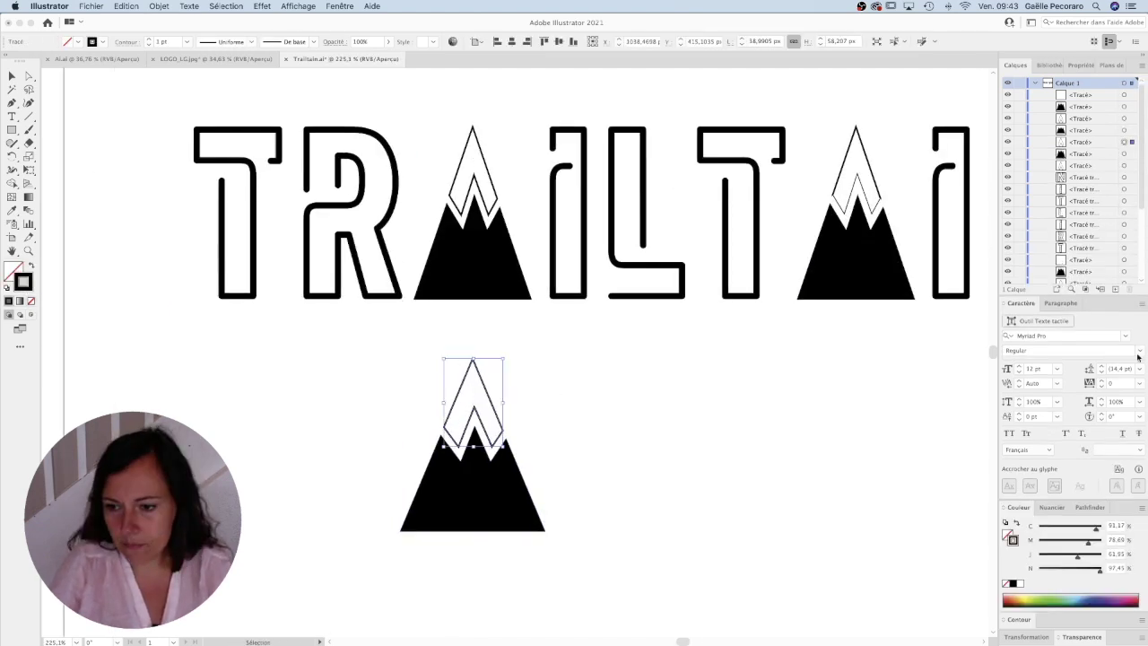
click(1010, 620)
click(1043, 457)
click(1043, 456)
click(1058, 474)
click(1058, 489)
- Reshape the black mountain base in isolation mode, lowering its tips and spreading its foot to clear the thicker peak outline
scroll(480, 538, up, 2)
drag(438, 299, 487, 348)
key(a)
double_click(448, 456)
click(562, 469)
scroll(405, 372, up, 2)
drag(512, 437, 512, 453)
drag(636, 615, 645, 615)
drag(568, 460, 575, 464)
drag(450, 454, 446, 459)
drag(379, 614, 373, 616)
key(v)
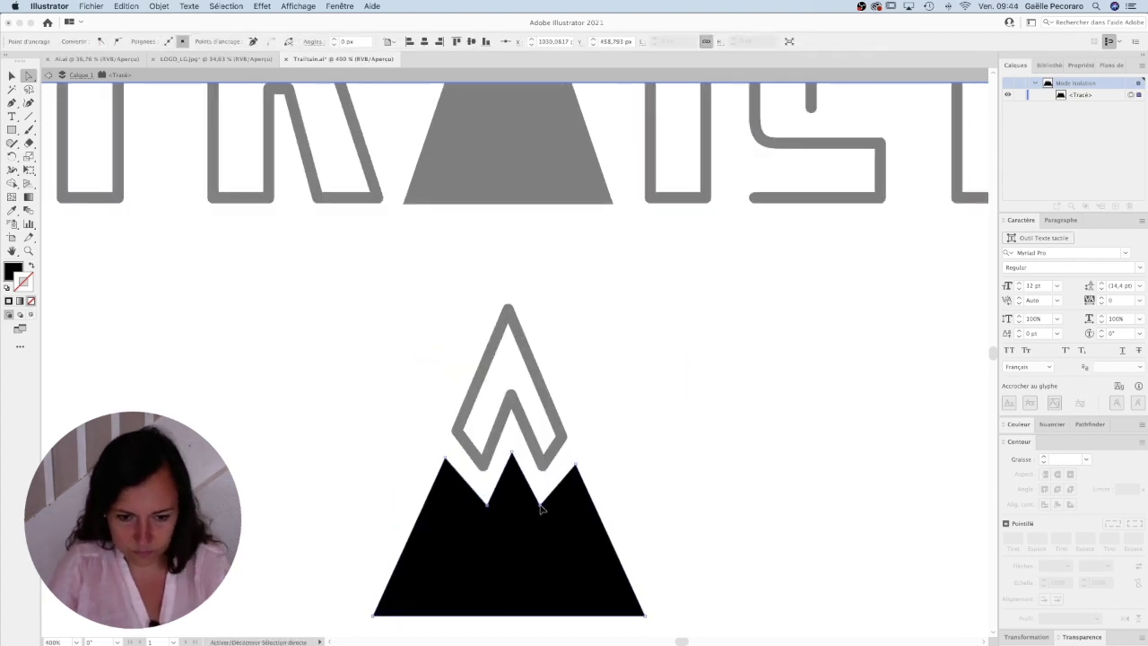
scroll(460, 409, down, 2)
double_click(542, 389)
scroll(532, 502, up, 2)
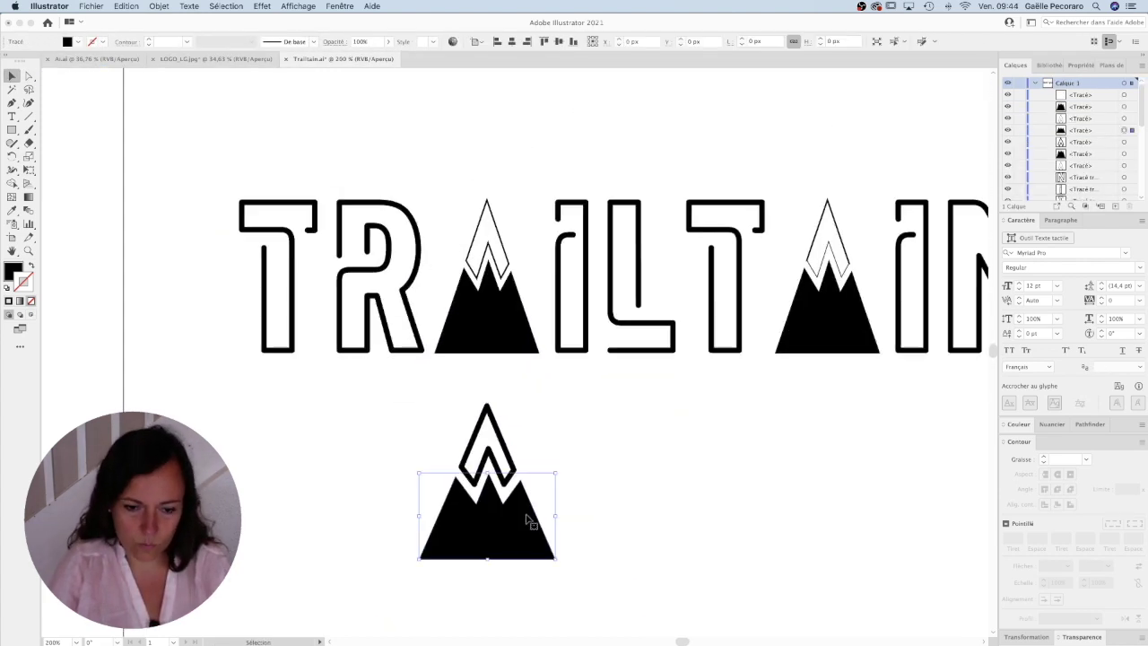
- Duplicate the letters TR, ILT and IN onto a new row around the reshaped mountain
scroll(195, 177, down, 1)
drag(203, 180, 352, 317)
drag(458, 180, 618, 319)
drag(718, 181, 848, 318)
drag(563, 212, 551, 368)
click(436, 435)
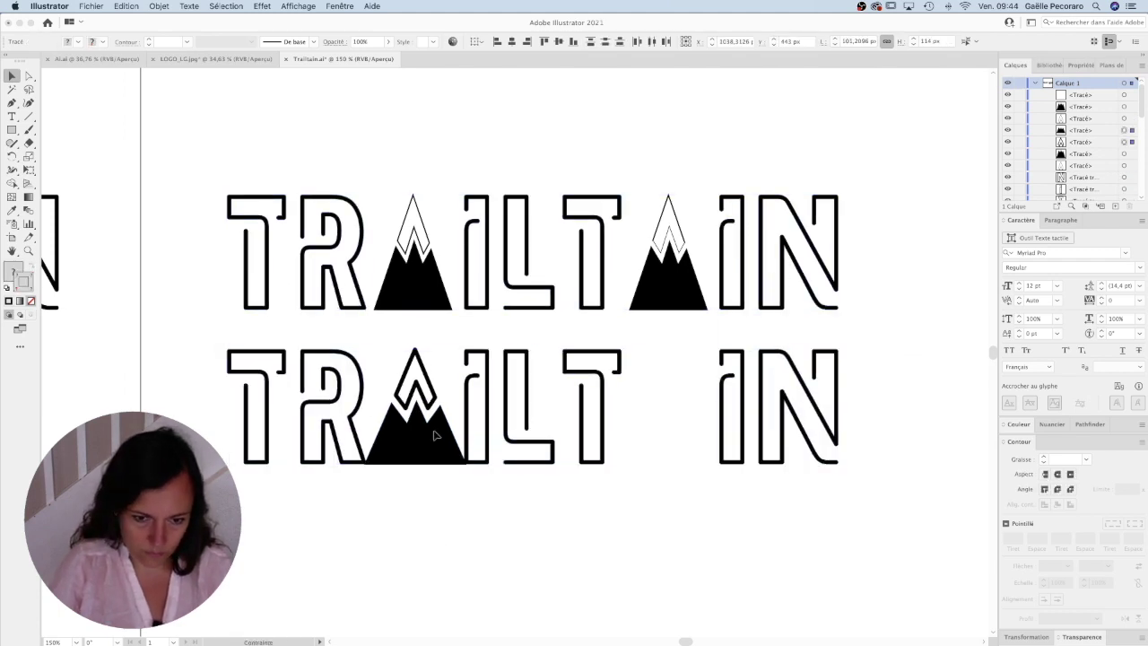
- Move the new logo row further down and duplicate the reshaped mountain into the second A's gap
scroll(513, 161, down, 1)
drag(300, 274, 799, 410)
drag(448, 346, 448, 388)
scroll(604, 410, up, 1)
drag(375, 375, 625, 375)
click(604, 458)
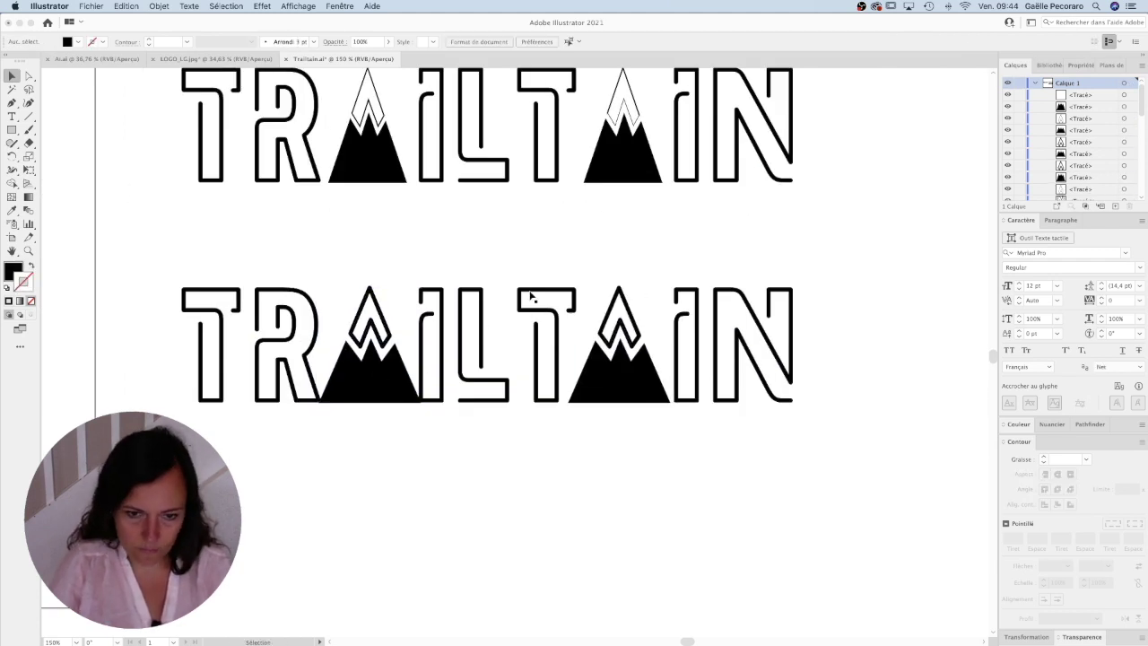
- Nudge the second T of the new row slightly left and the letters TR slightly right
click(529, 293)
key(Left)
key(Left)
key(Left)
click(720, 230)
drag(199, 244, 281, 391)
key(Right)
key(Right)
key(Right)
- Nudge TRAILT towards the second mountain, and move TRAIL slightly further right without the second T
drag(153, 260, 543, 406)
key(Right)
key(Right)
key(Right)
key(Right)
key(Right)
key(Right)
key(Right)
shift+click(543, 402)
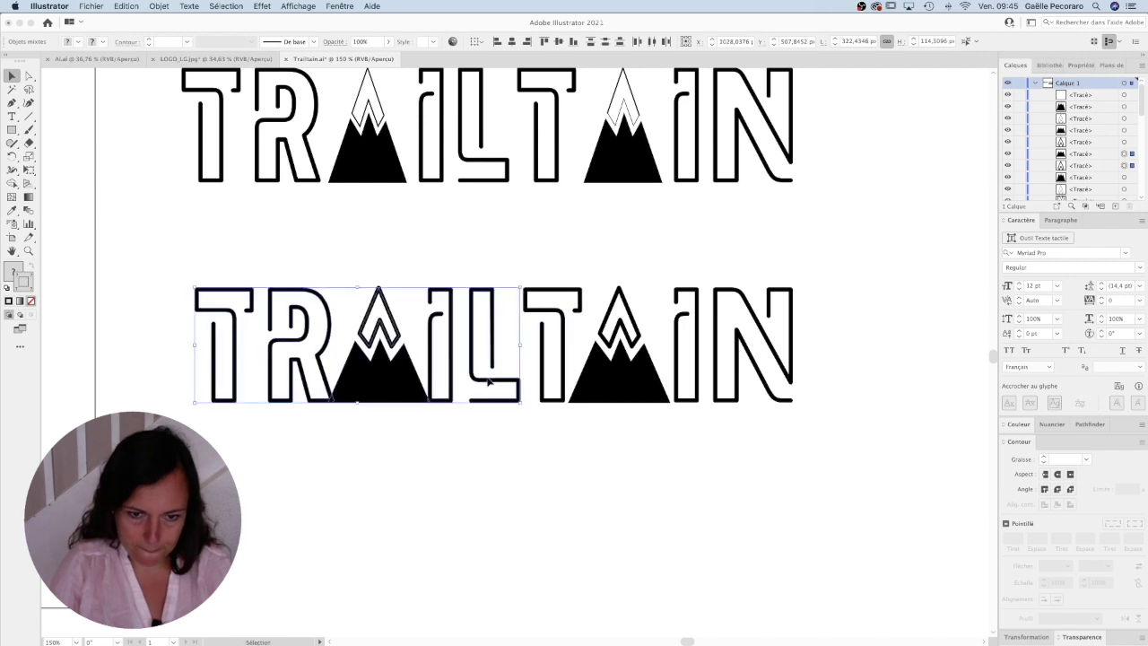
key(Right)
key(Right)
click(448, 440)
- Add the tagline "VÊTEMENTS DE MONTAGNE" as point text below the new logo row
scroll(430, 430, down, 1)
key(t)
click(215, 401)
text(VÊTEMENTS)
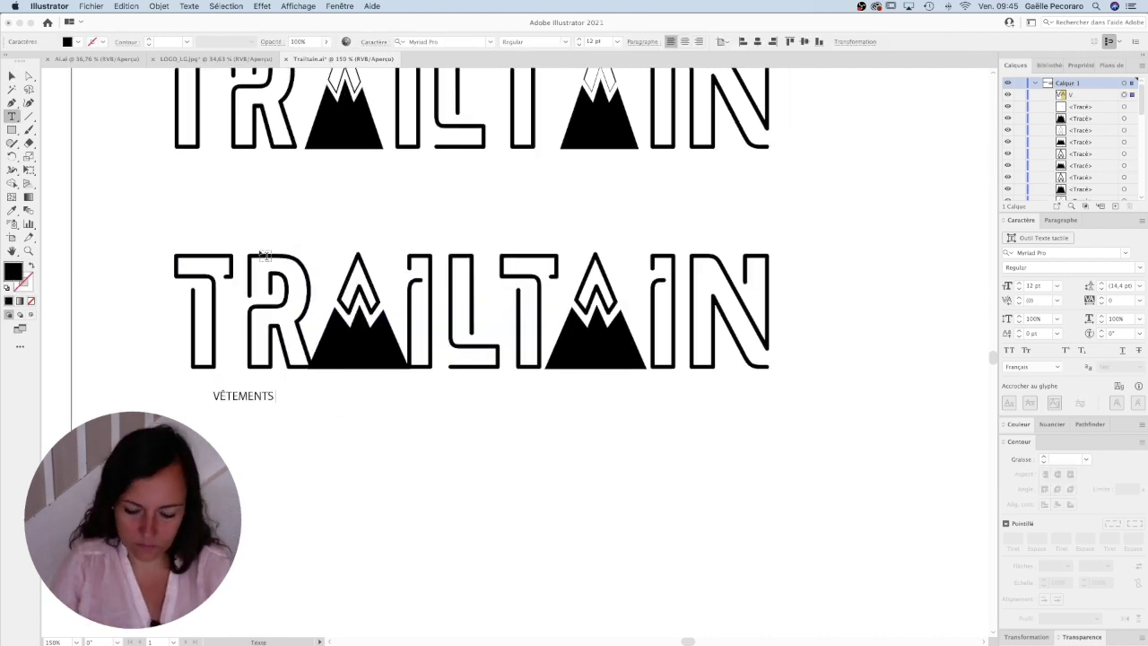
text( DE MONTAGNE)
key(Escape)
- Set the tagline in Conduit ITC Light and move it towards the middle beneath the logo
click(1060, 253)
text(condu)
click(924, 309)
drag(264, 396, 371, 396)
- Enlarge the tagline to about 23.8 pt and widen its letter tracking to 600
click(1140, 300)
click(1124, 477)
drag(518, 406, 575, 410)
key(alt+Right)
key(alt+Right)
key(alt+Right)
key(alt+Right)
key(alt+Right)
key(alt+Right)
key(alt+Right)
key(alt+Right)
key(alt+Right)
key(alt+Right)
key(alt+Right)
key(alt+Right)
key(alt+Right)
key(alt+Right)
key(alt+Right)
key(alt+Right)
key(alt+Right)
key(alt+Right)
key(alt+Right)
key(alt+Right)
click(615, 504)
- Tighten the spacing around the second mountain by nudging TRAILT right and IN left
key(super+minus)
drag(677, 331, 666, 329)
drag(576, 192, 589, 299)
key(super+plus)
drag(256, 267, 638, 387)
key(Right)
key(Right)
key(Right)
key(Right)
key(Right)
click(819, 359)
key(Left)
key(Left)
key(Left)
key(Left)
key(Left)
click(351, 238)
- Check the stroke of the first peak outline and the shape of the second mountain base
key(super+plus)
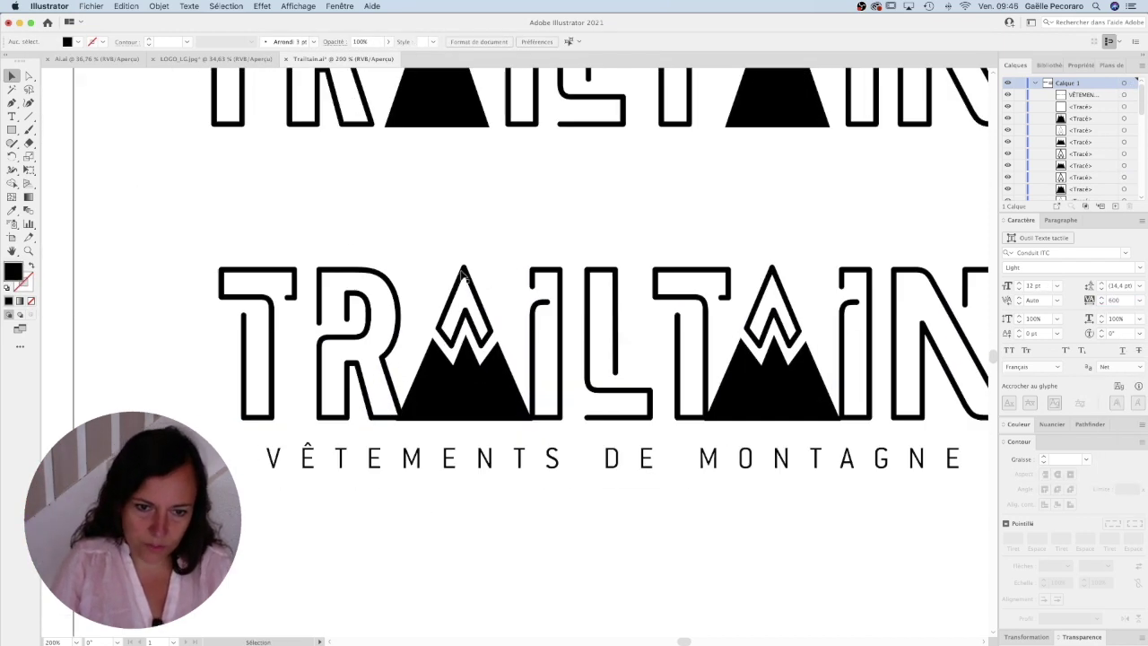
click(463, 265)
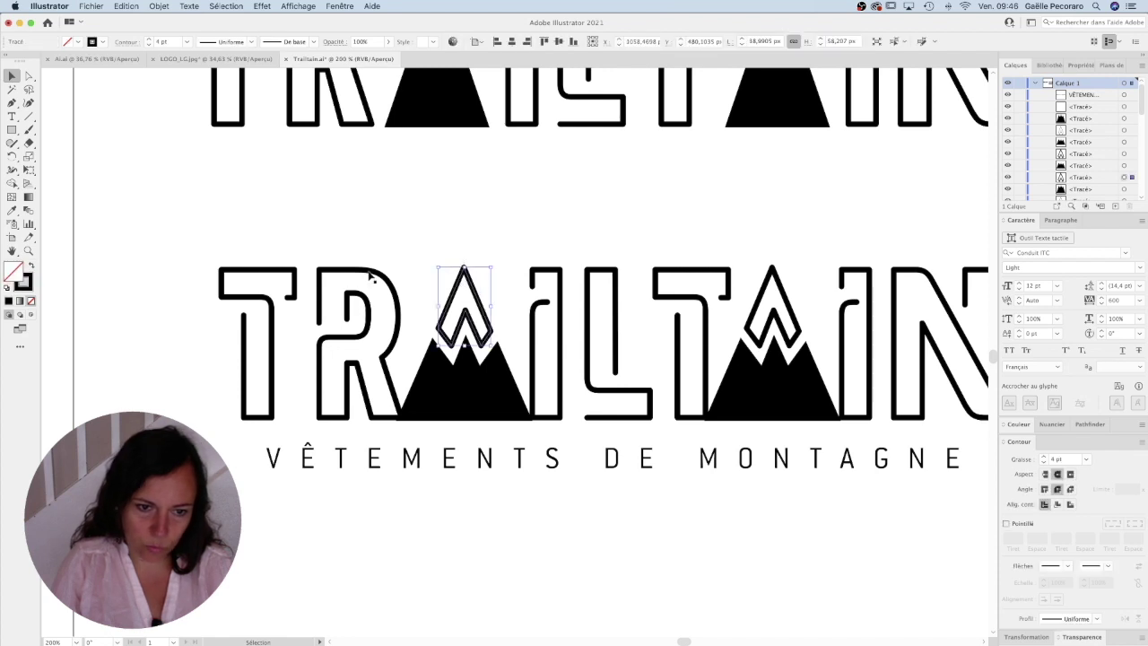
click(393, 242)
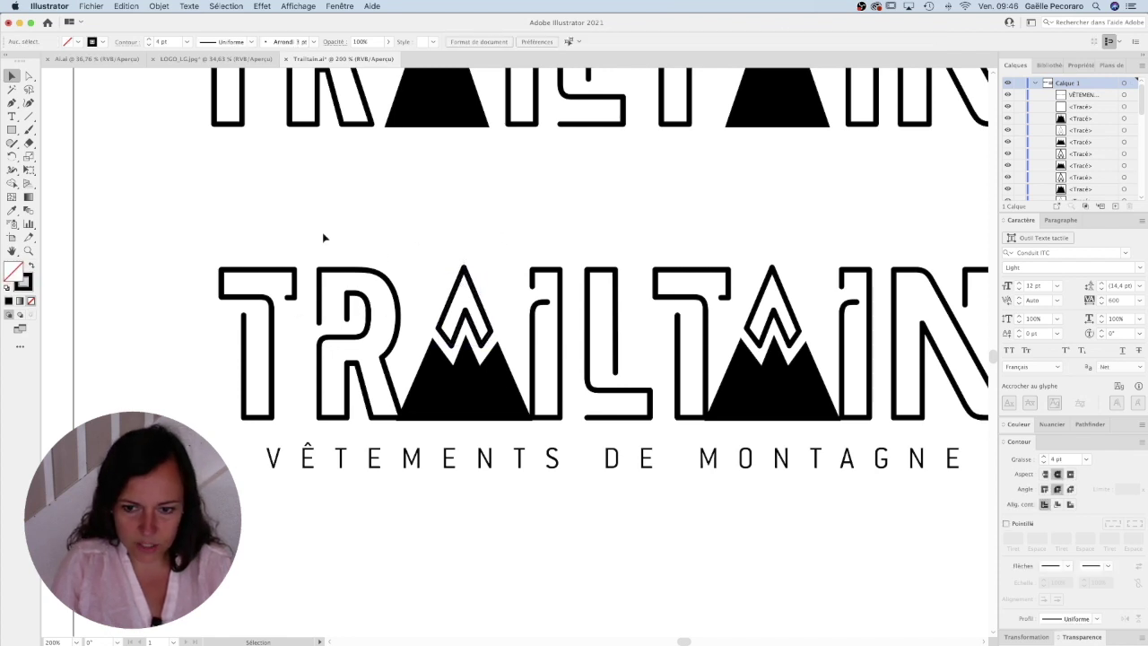
scroll(745, 328, right, 3)
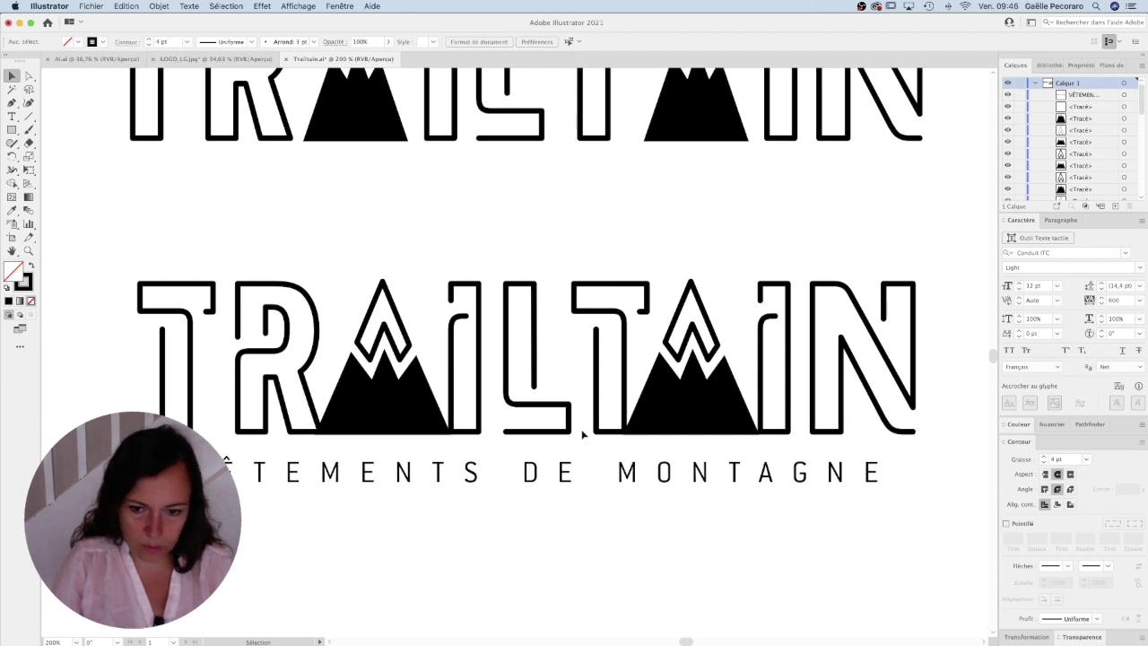
click(691, 391)
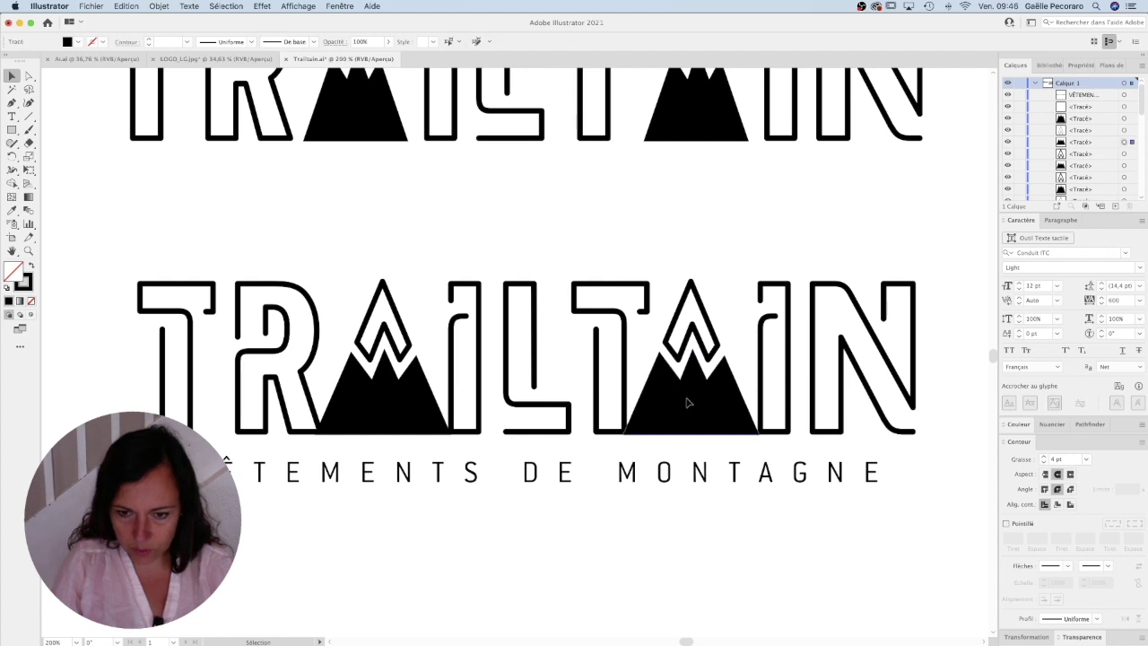
click(716, 249)
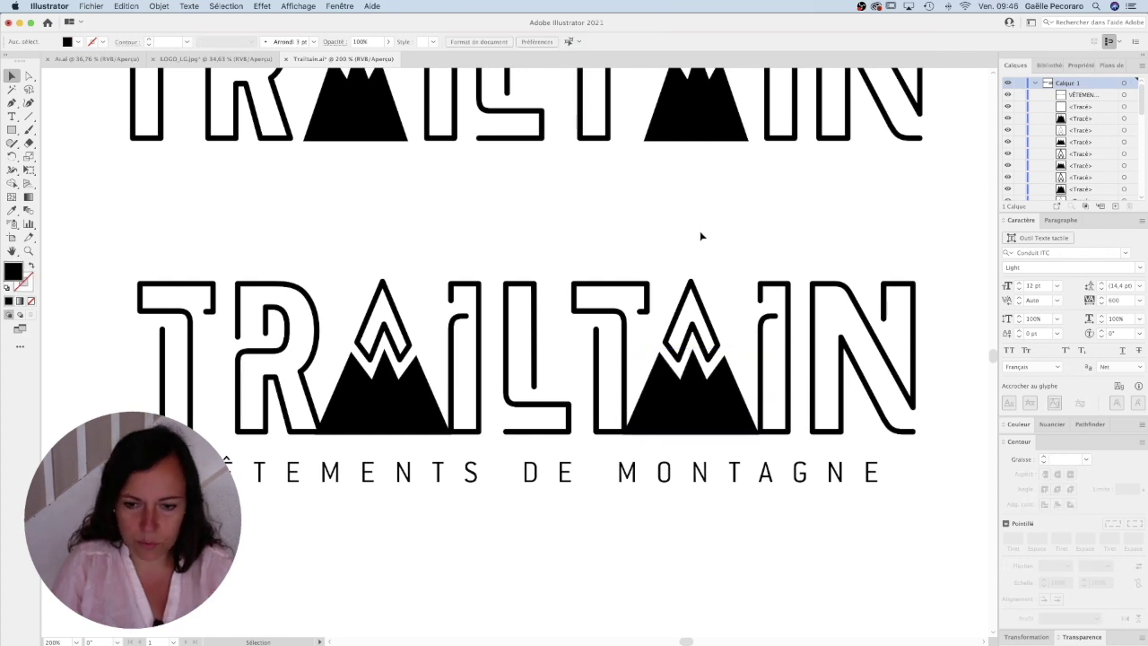
click(710, 404)
shift+click(405, 401)
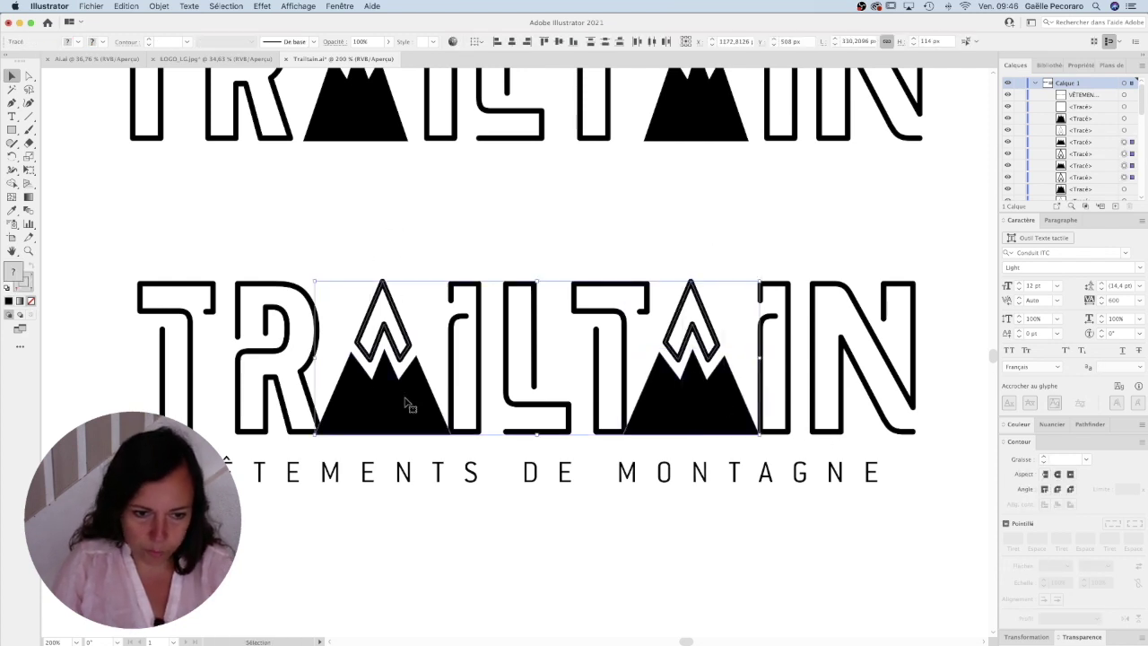
drag(405, 398, 407, 395)
drag(315, 268, 424, 381)
click(380, 358)
drag(424, 386, 397, 388)
key(super+z)
key(super+z)
key(super+z)
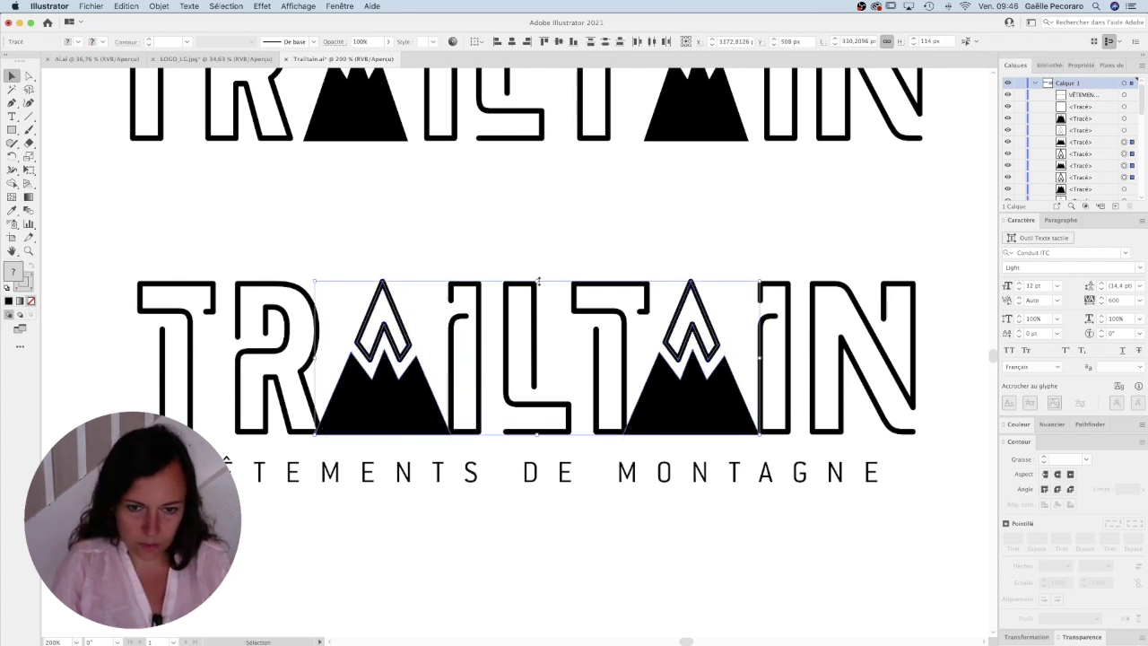
click(599, 208)
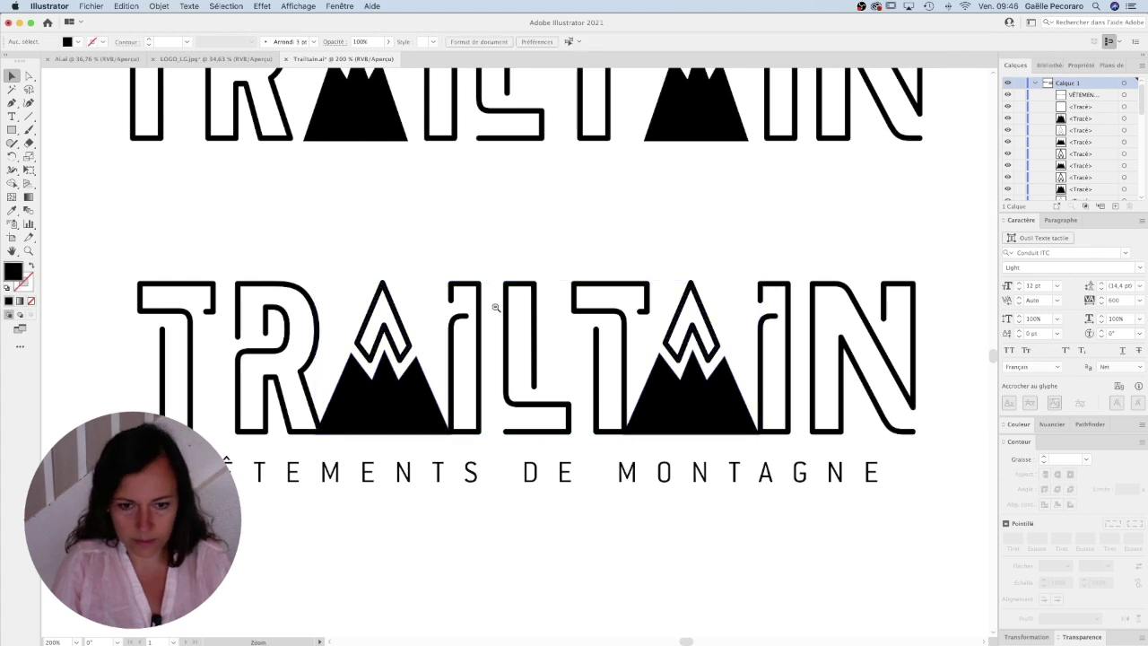
- Reduce the tagline to about 20.6 pt and centre it closer beneath the logo lettering
alt+super+click(497, 308)
alt+super+click(497, 307)
drag(487, 256, 476, 233)
click(473, 373)
click(536, 373)
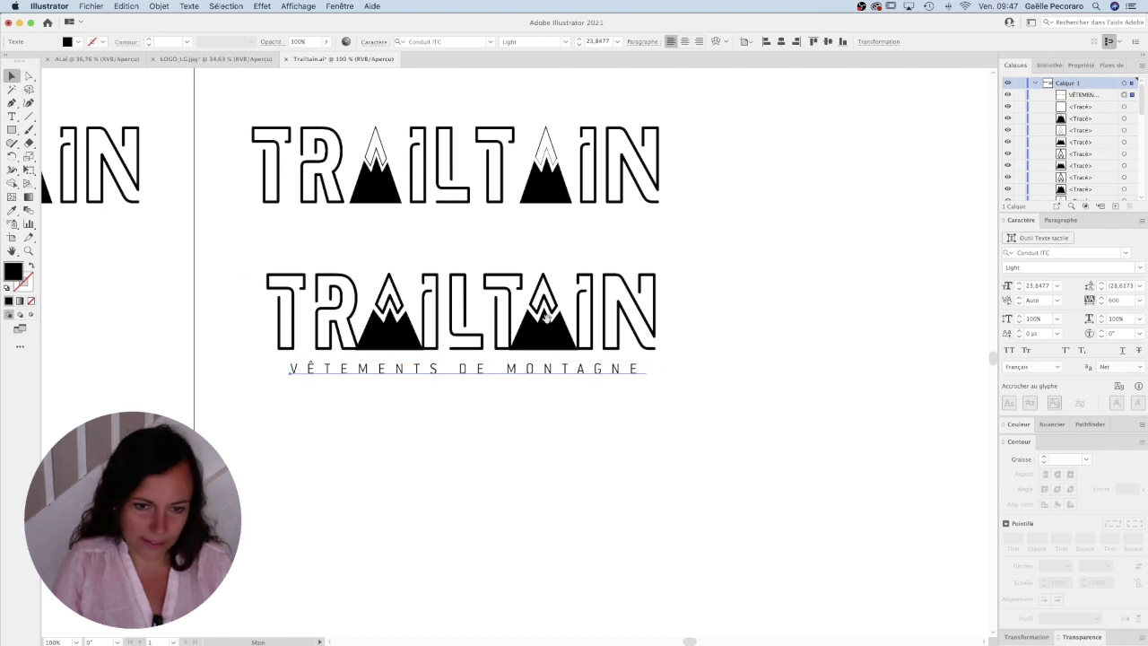
key(super+plus)
drag(681, 380, 644, 381)
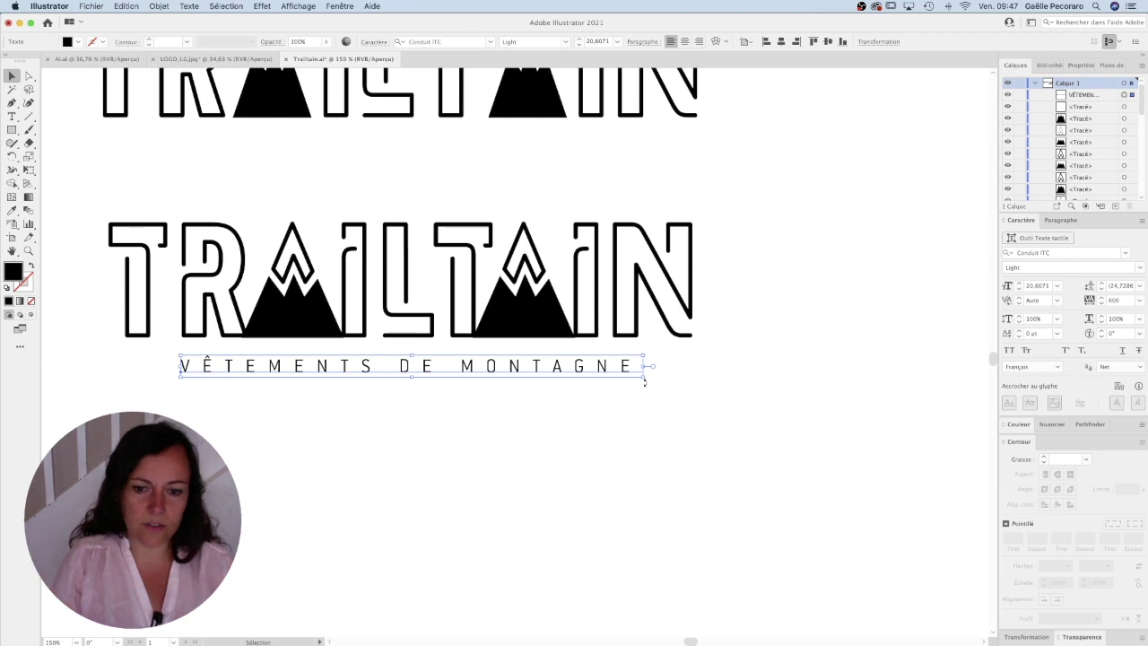
click(513, 384)
drag(504, 363, 501, 361)
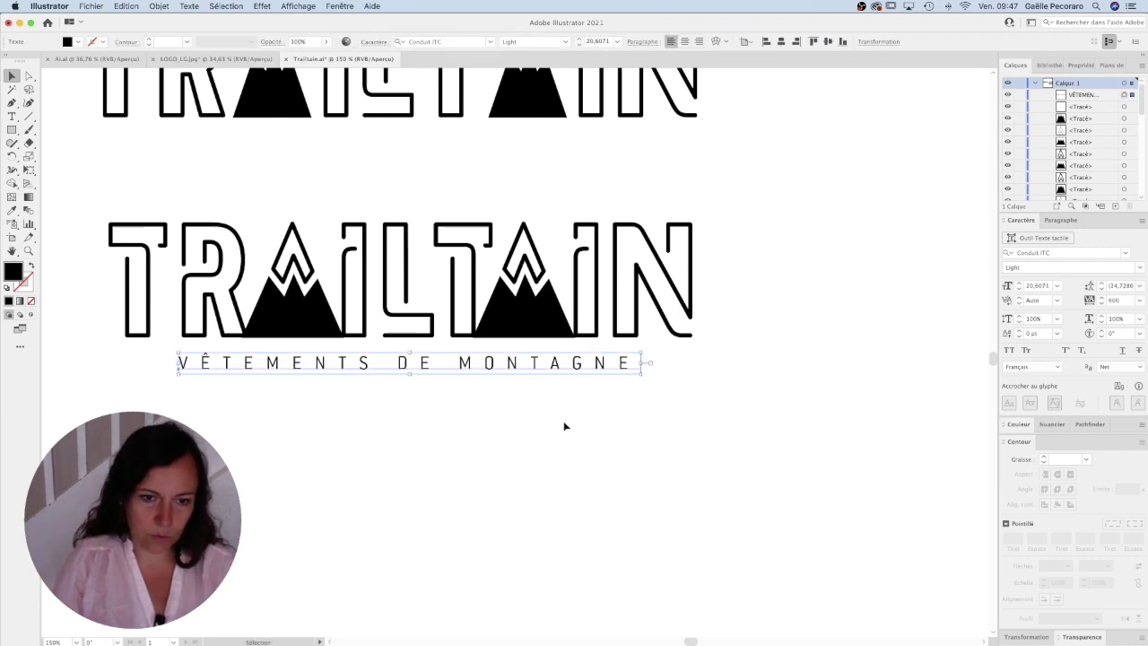
click(566, 425)
- Duplicate the refined logo together with its tagline into free space farther right
key(super+minus)
drag(231, 231, 727, 345)
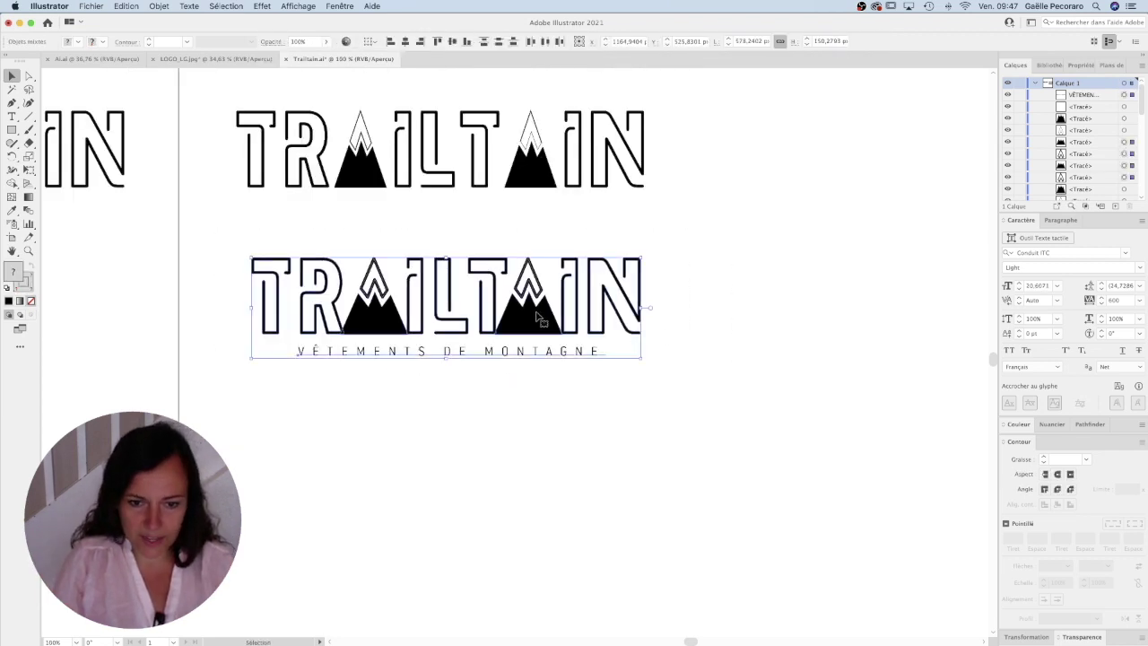
alt+drag(387, 319, 314, 298)
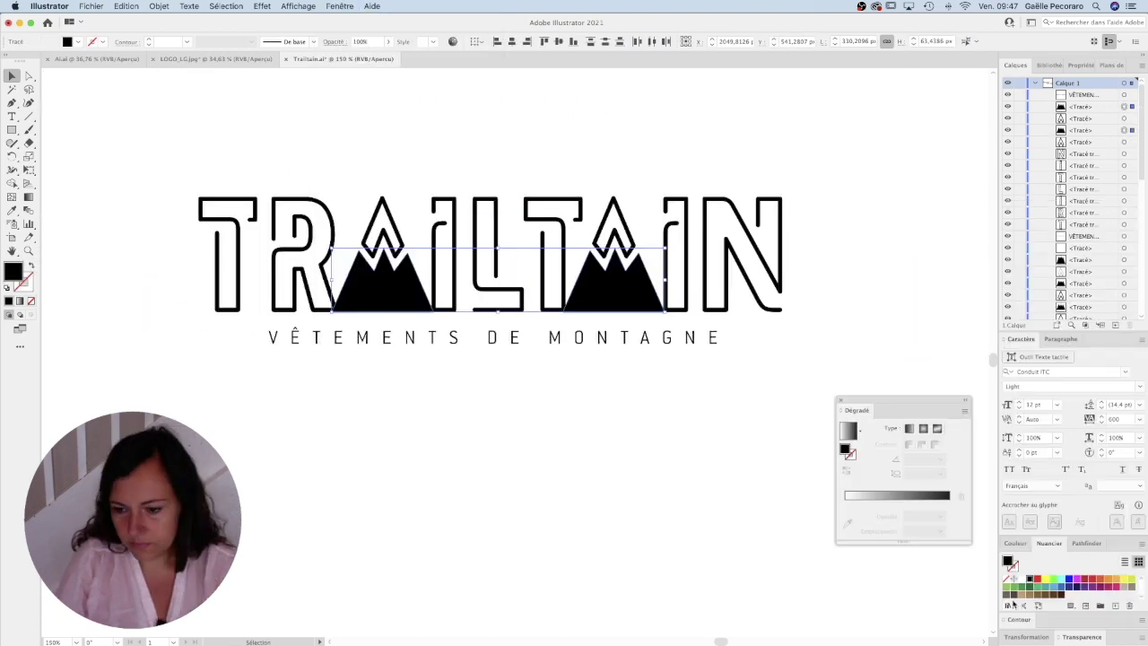
- Fill both mountain bases of the duplicate with a vertical linear gradient from green at the foot to near-black at the tips
click(847, 430)
drag(396, 254, 395, 330)
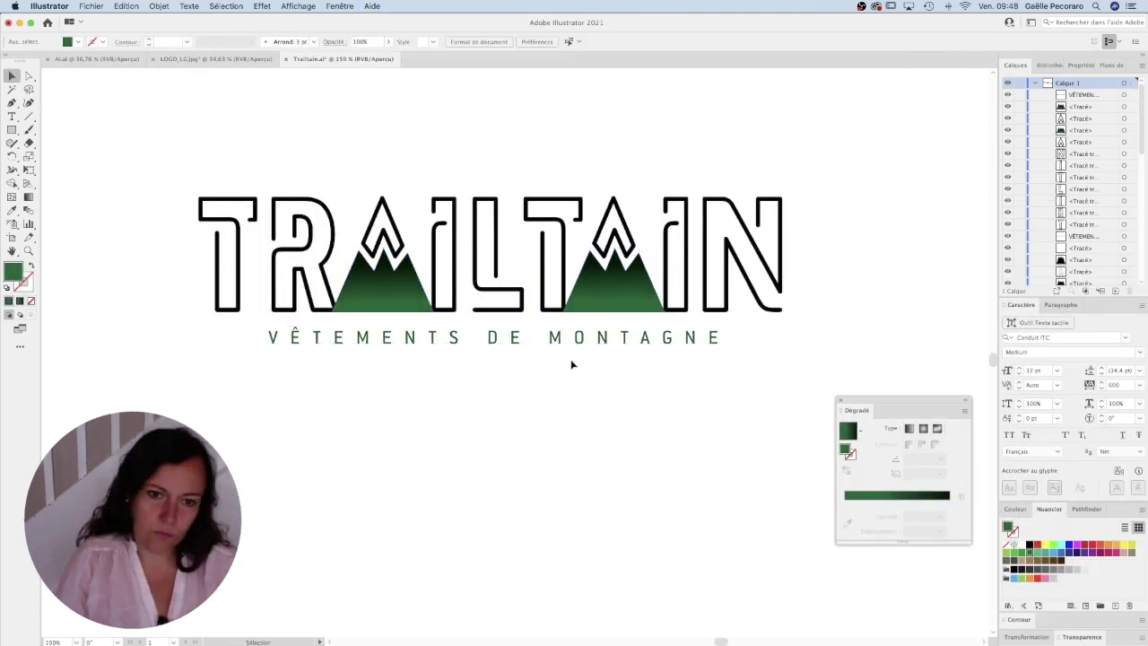
click(360, 294)
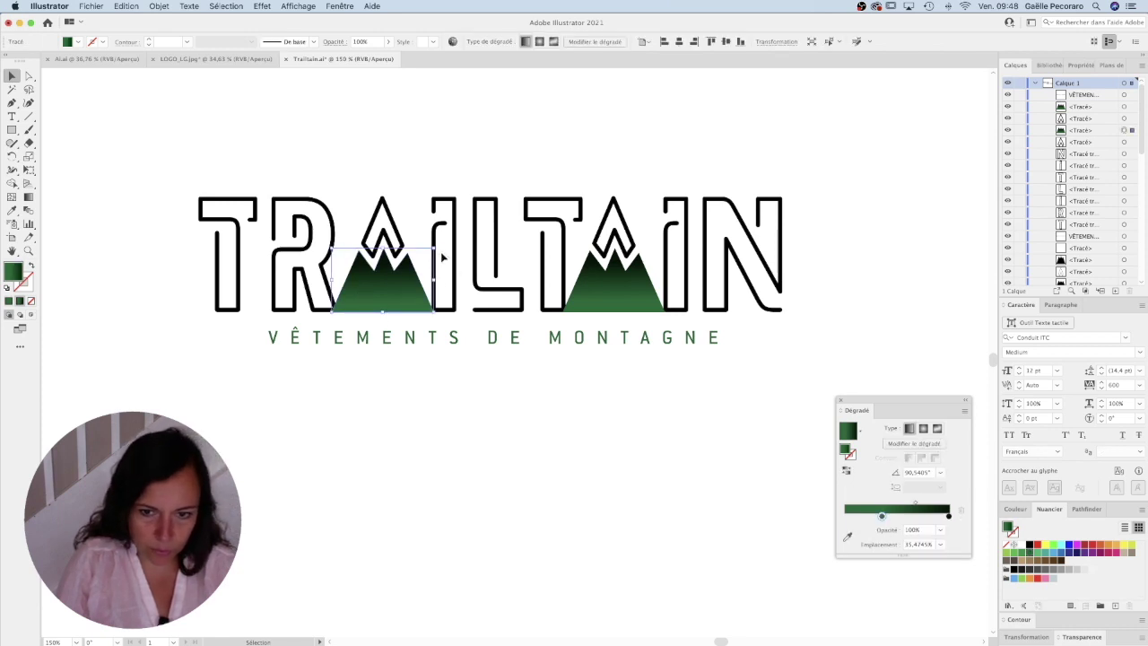
click(458, 146)
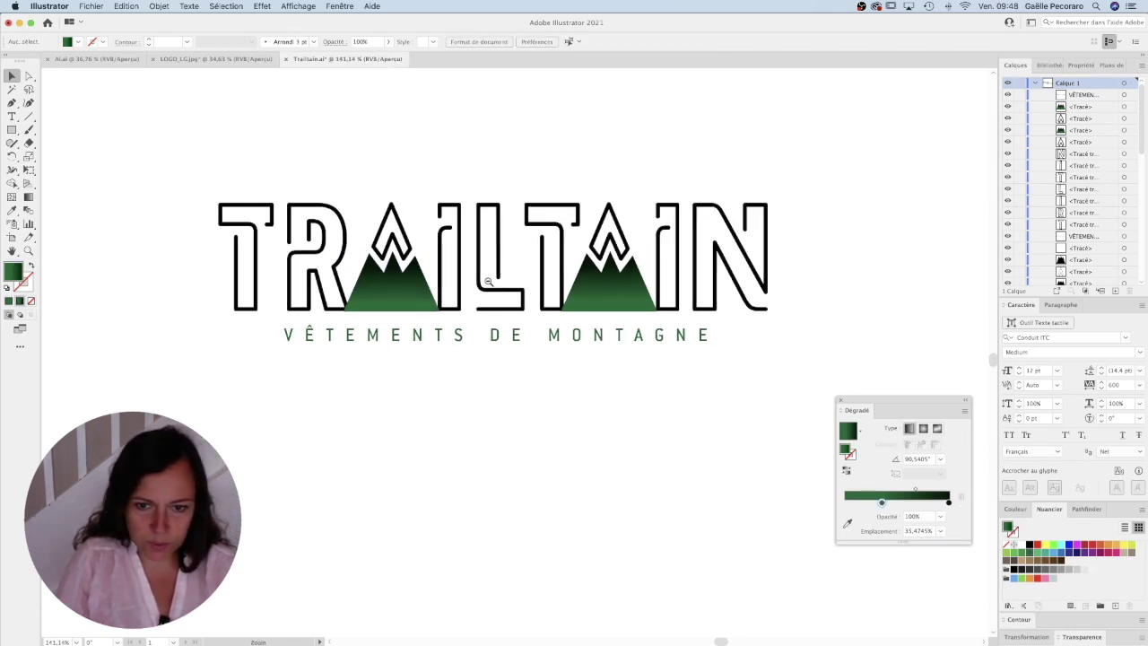
- Move the green gradient logo together with its tagline beneath the original logo on the artboard
key(super+minus)
drag(500, 297, 637, 399)
alt+super+click(536, 284)
alt+super+click(536, 284)
drag(509, 416, 665, 295)
drag(621, 260, 186, 342)
key(super+1)
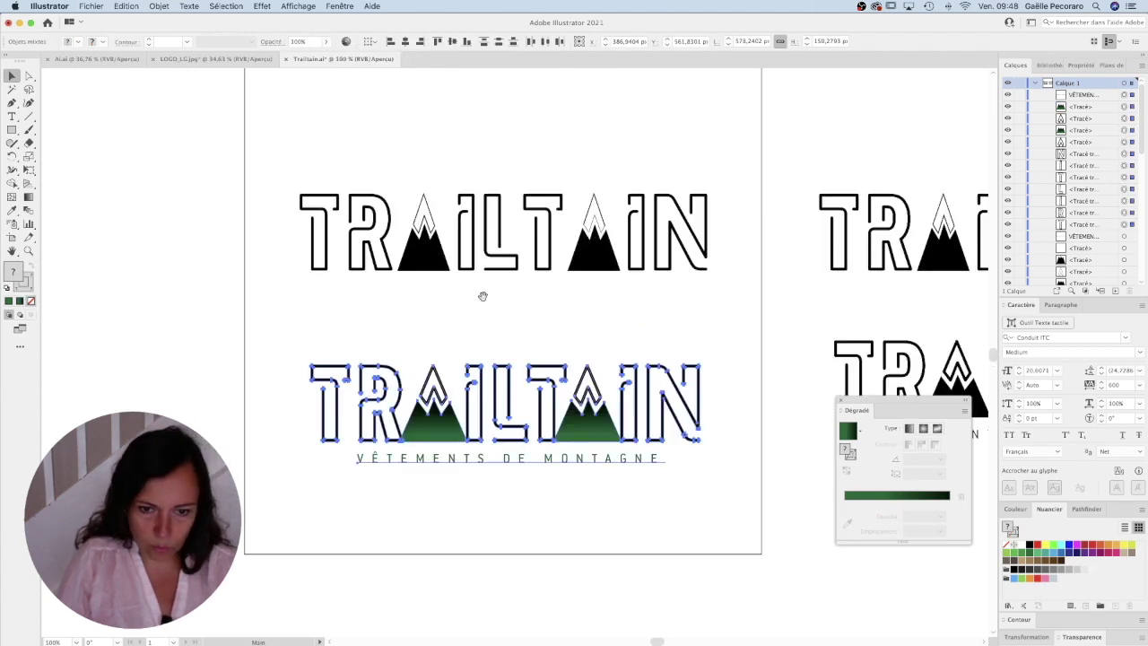
drag(523, 343, 522, 376)
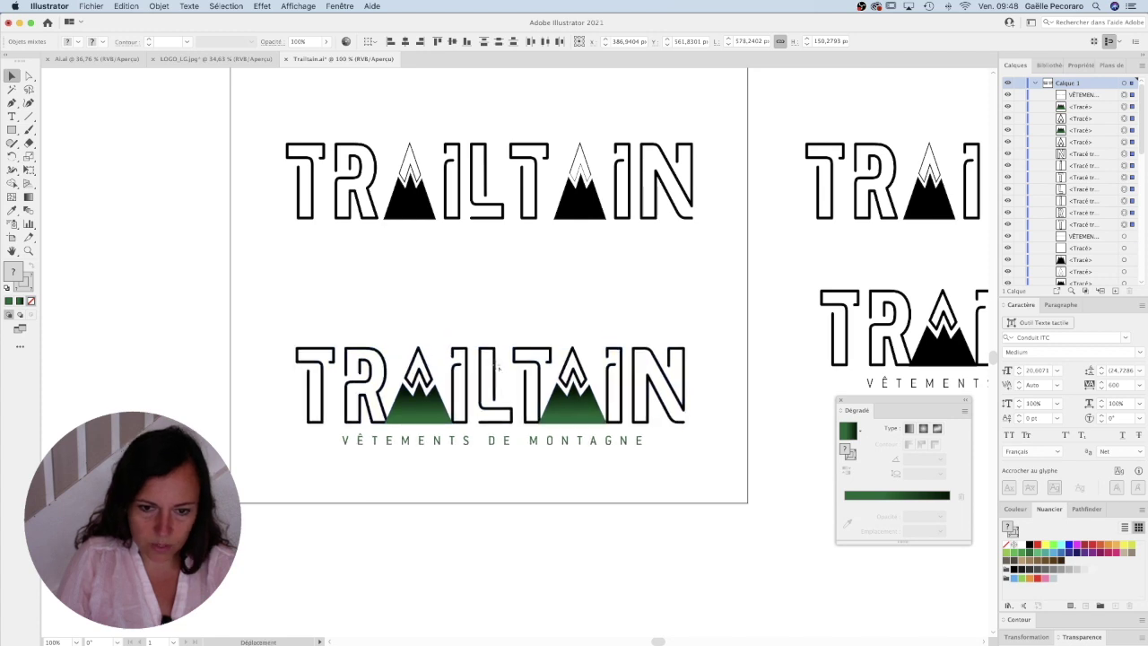
click(536, 290)
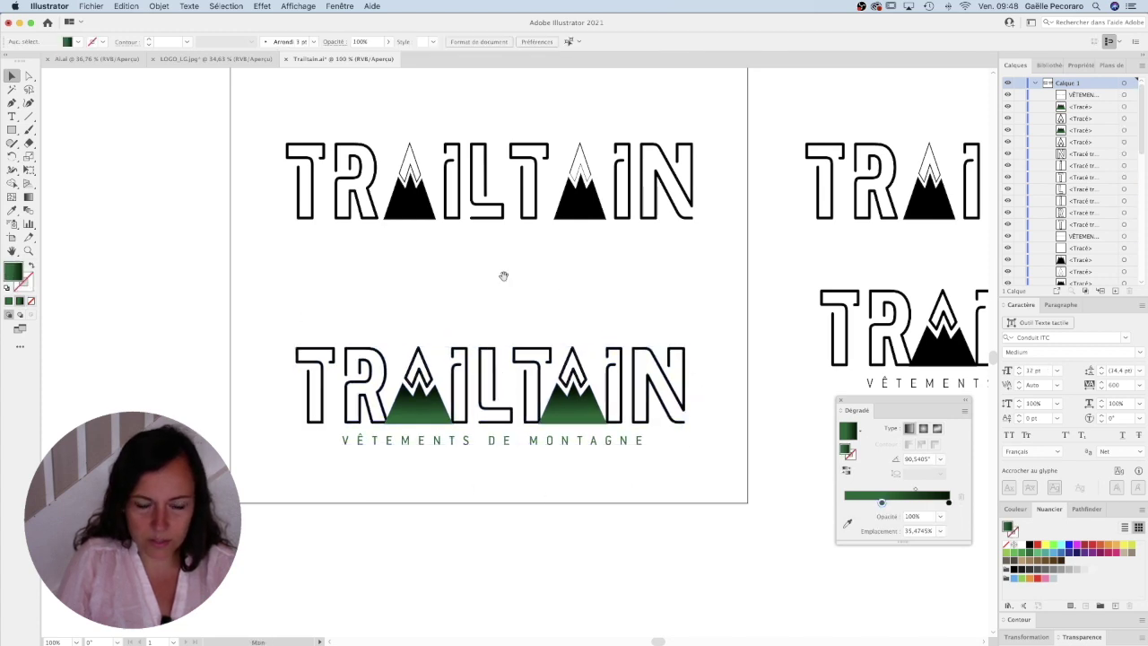
super+click(524, 268)
key(super+minus)
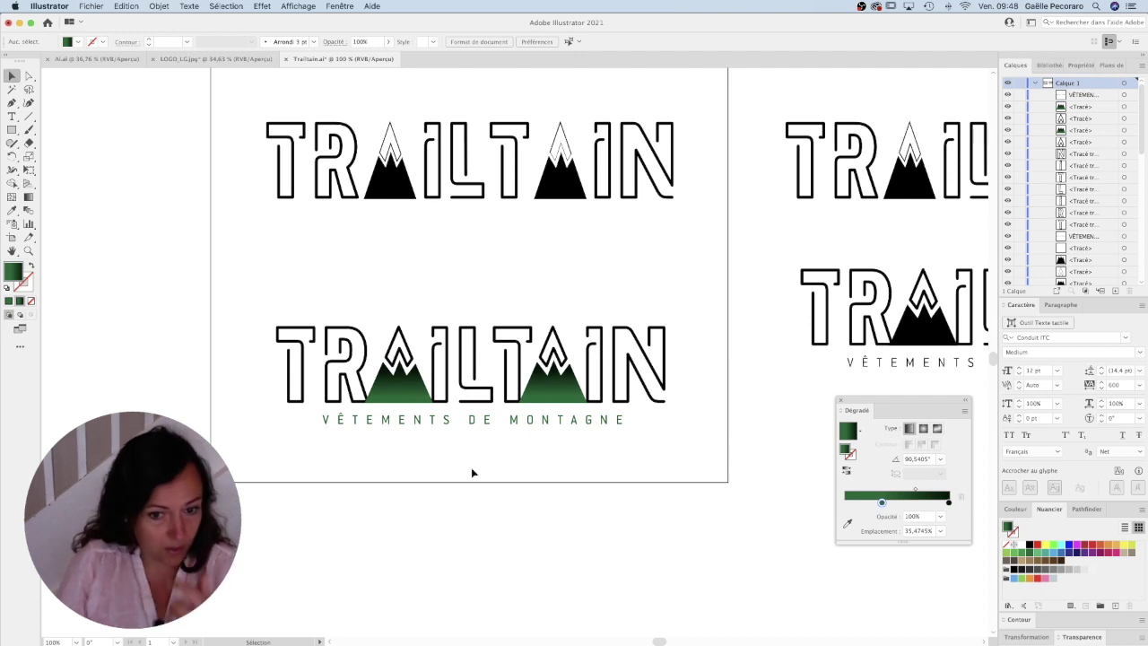
click(473, 428)
click(659, 476)
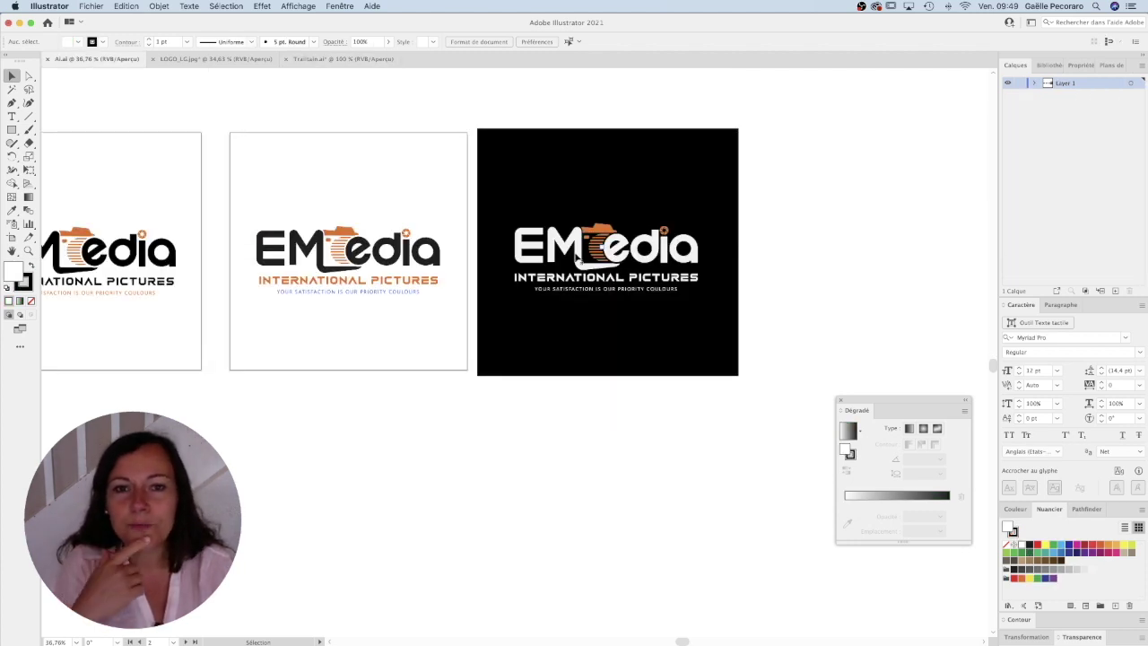
- Examine the EMedia logo's colour versions on the white artboards and on the black background
drag(209, 277, 516, 290)
key(super+minus)
drag(323, 329, 317, 261)
drag(630, 231, 356, 269)
scroll(357, 268, up, 2)
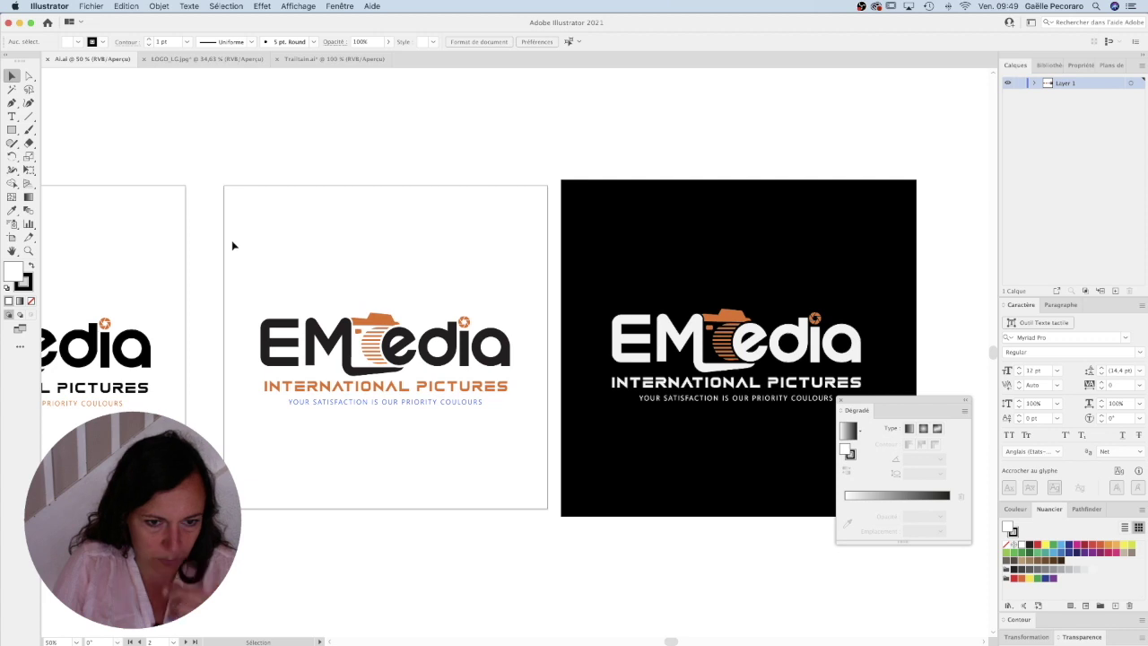
drag(720, 284, 389, 215)
scroll(302, 351, down, 2)
drag(302, 350, 766, 297)
super+click(457, 317)
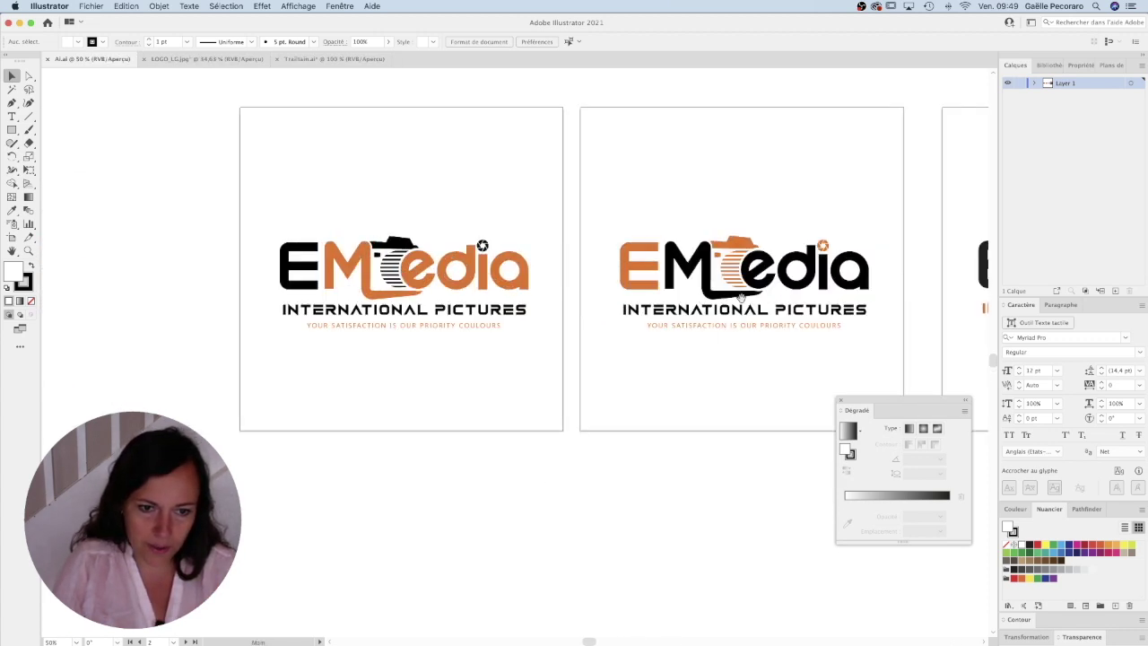
drag(904, 259, 347, 230)
drag(902, 220, 346, 226)
scroll(341, 200, up, 2)
scroll(341, 200, left, 2)
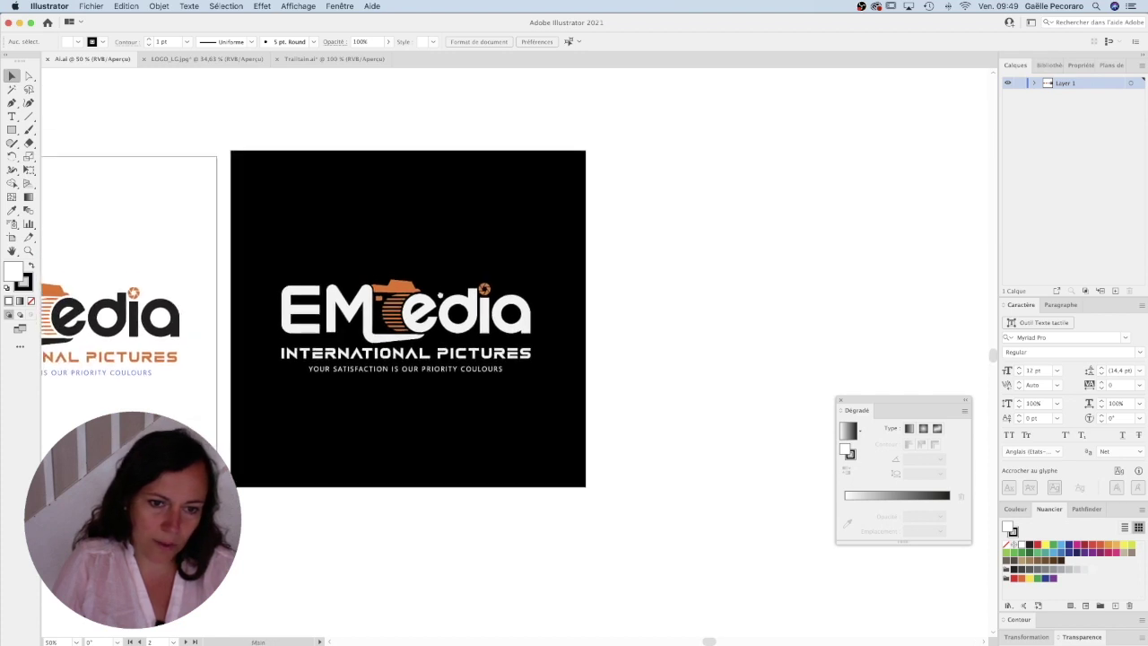
click(395, 303)
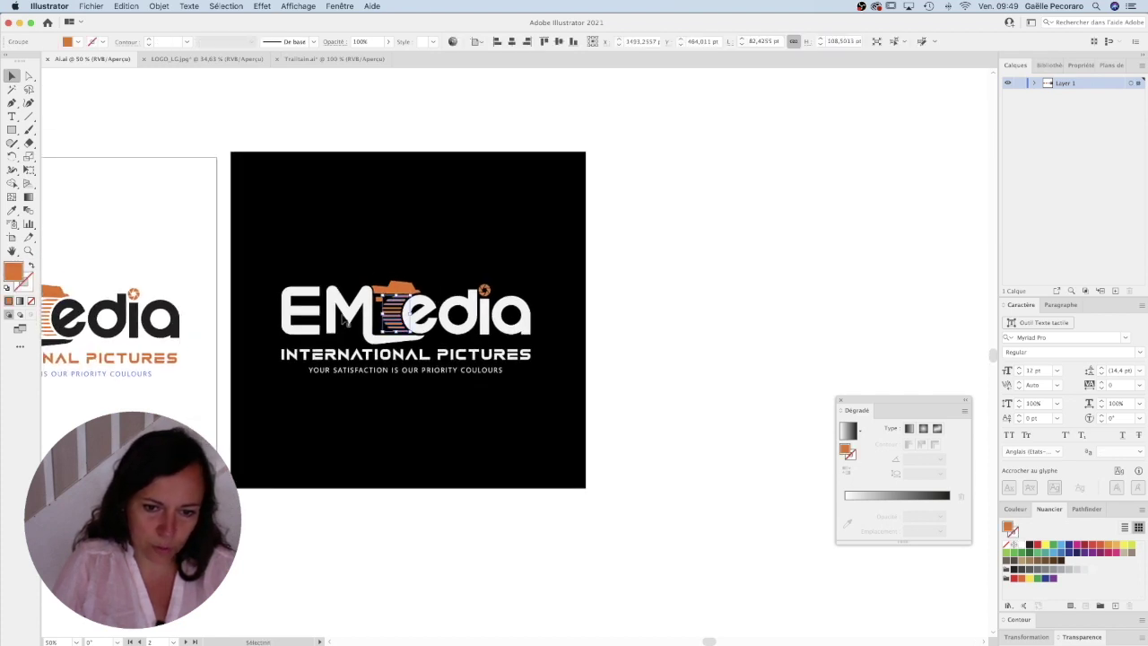
- Copy the EMedia version with black letters, orange subtitle and blue tagline into free space beyond the black artboard
drag(714, 230, 261, 423)
alt+super+click(317, 257)
drag(297, 263, 514, 375)
drag(372, 344, 471, 341)
drag(389, 318, 453, 343)
drag(411, 294, 496, 294)
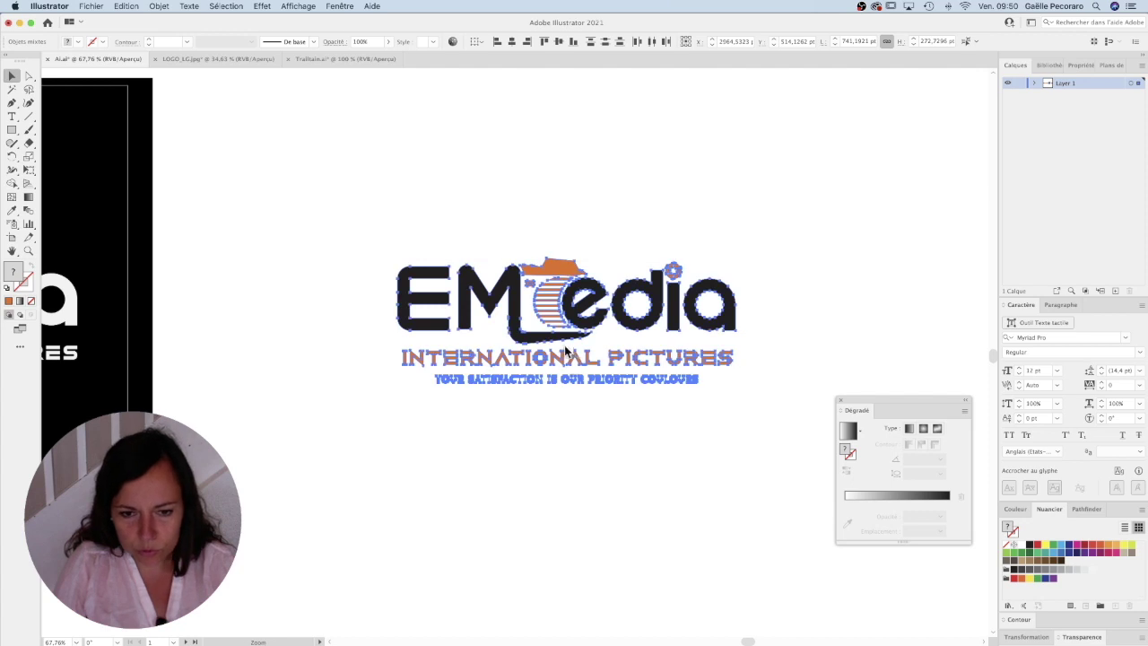
super+click(567, 348)
click(700, 179)
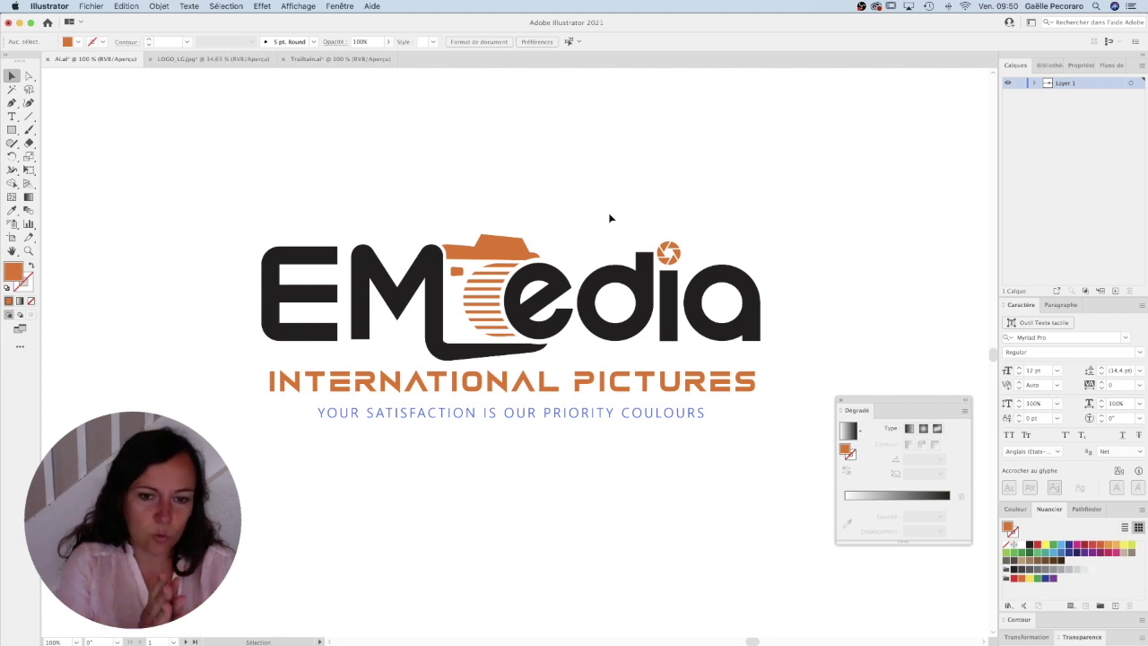
- Cover the central point of the M with a rectangle and overlay a copy of the e on the d
scroll(377, 288, up, 2)
key(m)
drag(388, 339, 458, 367)
drag(509, 294, 625, 294)
key(super+y)
scroll(625, 352, up, 1)
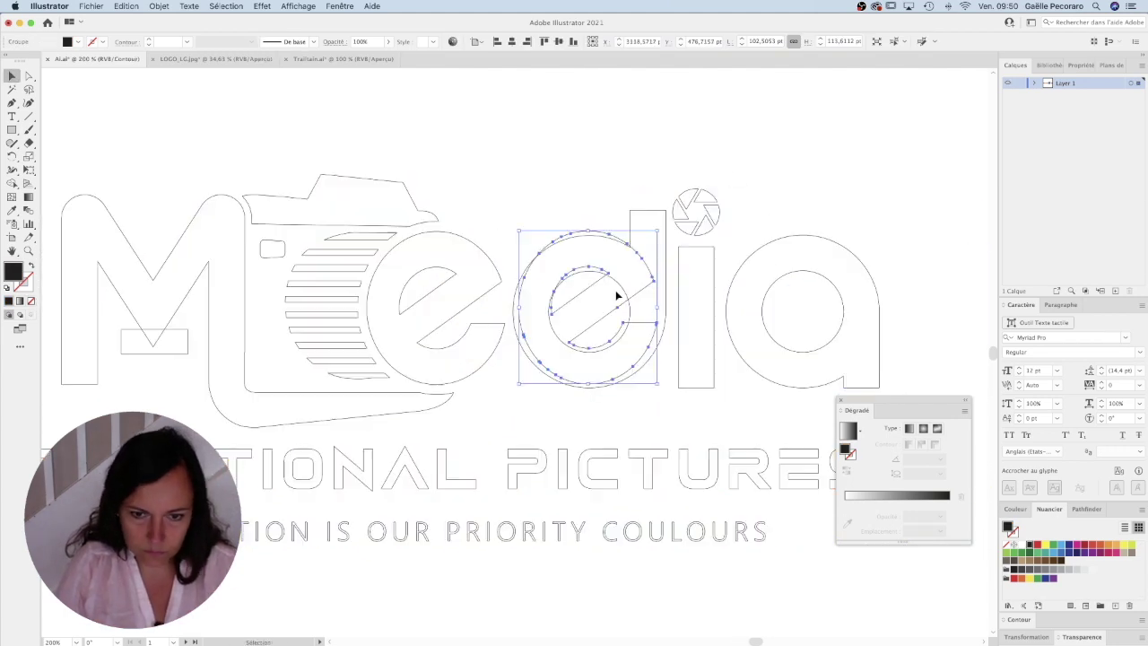
- Rotate the e until its crossbar is horizontal and place a horizontal guide along the bar's lower edge
key(super+y)
drag(671, 186, 683, 311)
scroll(684, 311, down, 1)
key(super+r)
mouse_move(670, 72)
mouse_down()
mouse_move(670, 341)
mouse_move(351, 317)
mouse_up()
click(421, 449)
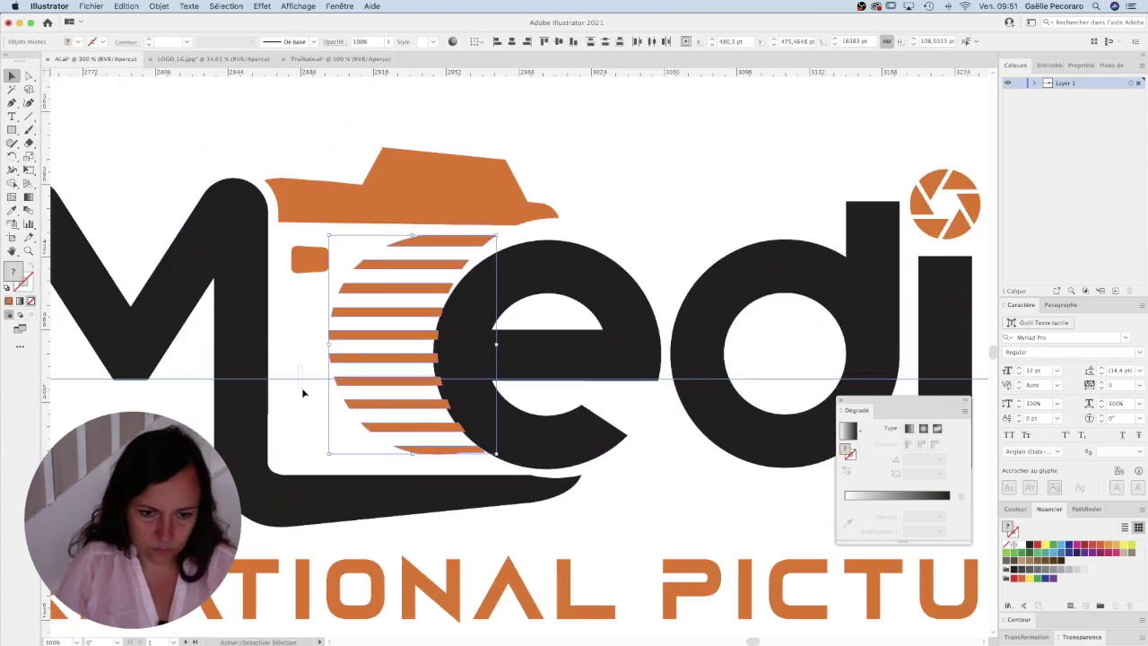
- Add a horizontal guide at the top of the camera body and align its upper anchor points to it
scroll(420, 305, up, 2)
click(453, 305)
drag(453, 304, 427, 281)
drag(606, 71, 605, 293)
key(p)
drag(397, 292, 400, 277)
drag(688, 242, 679, 218)
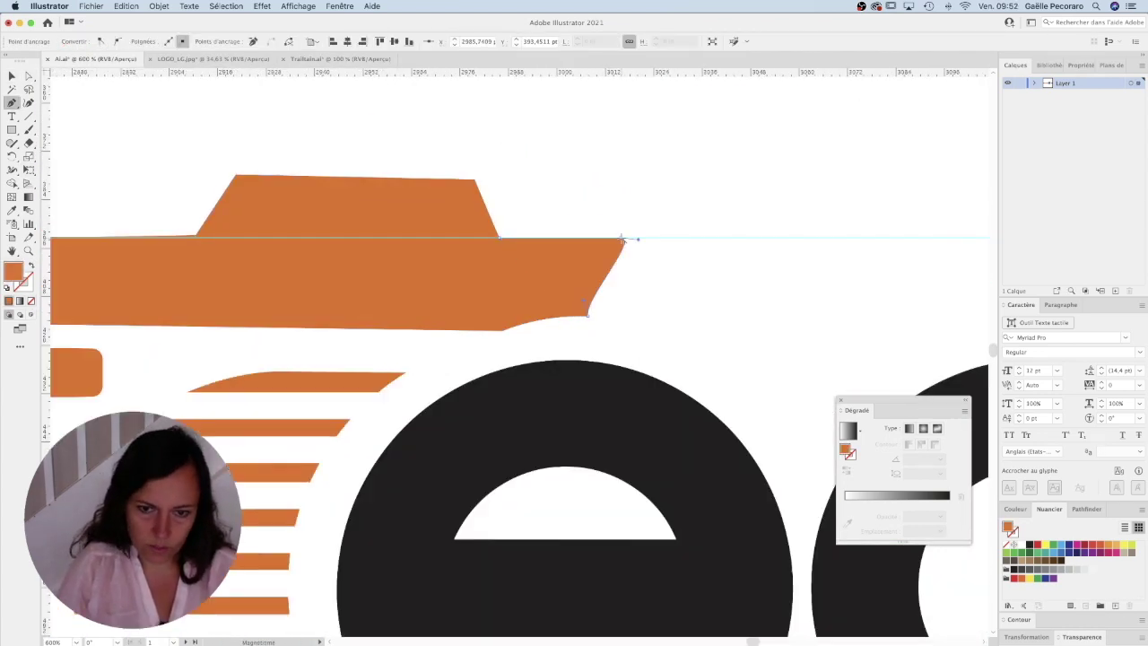
- Level the top of the camera's viewfinder and round the end of its body above the e
scroll(565, 295, down, 2)
drag(530, 206, 472, 206)
mouse_move(573, 240)
mouse_down()
mouse_move(601, 241)
mouse_move(490, 241)
mouse_up()
drag(473, 207, 470, 203)
drag(572, 240, 551, 240)
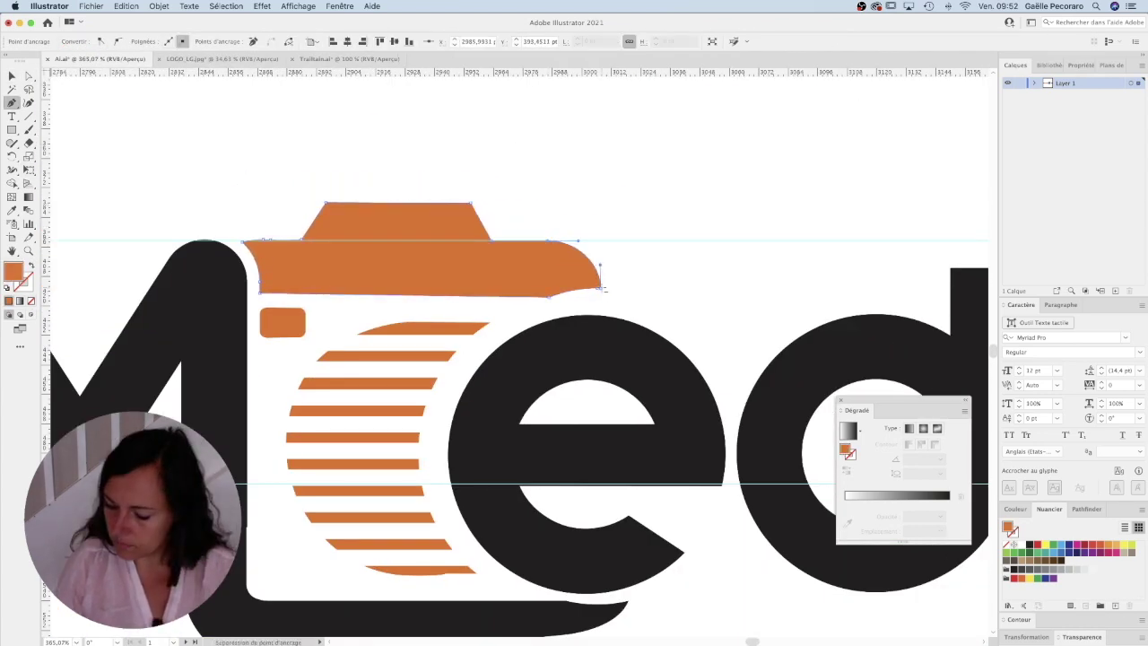
key(super+shift+a)
drag(601, 289, 591, 290)
- Reshape the anchor points of the M's curved tail beneath the camera lens
super+click(583, 242)
alt+super+click(547, 329)
key(a)
click(440, 345)
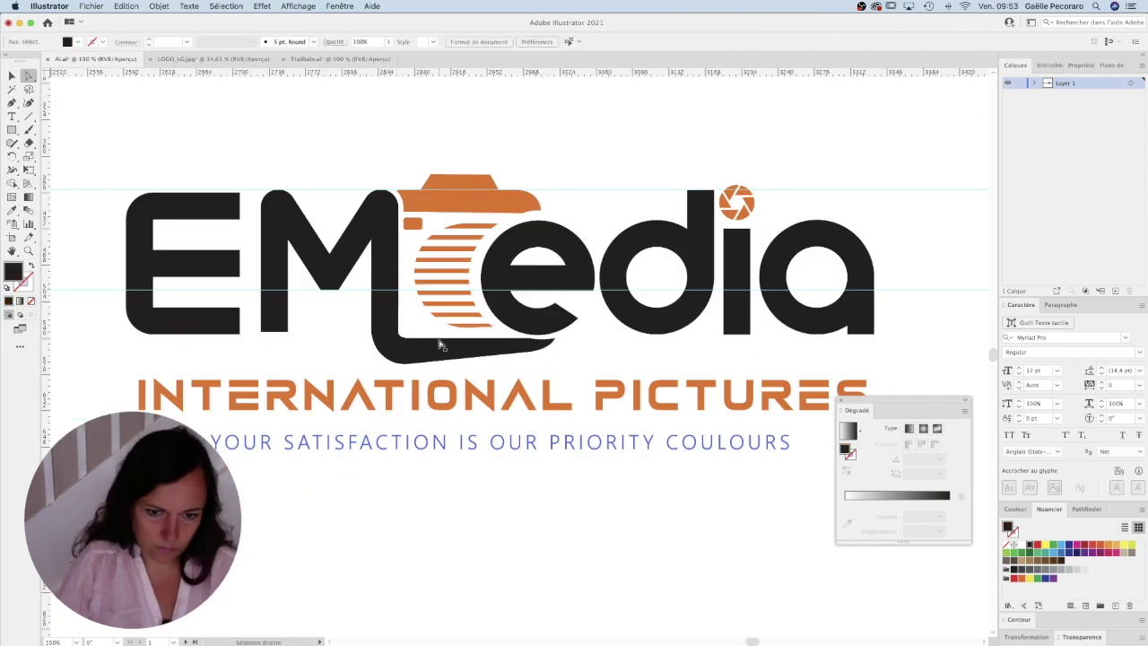
super+click(440, 344)
click(505, 355)
click(390, 347)
super+click(545, 335)
key(p)
drag(787, 327, 625, 349)
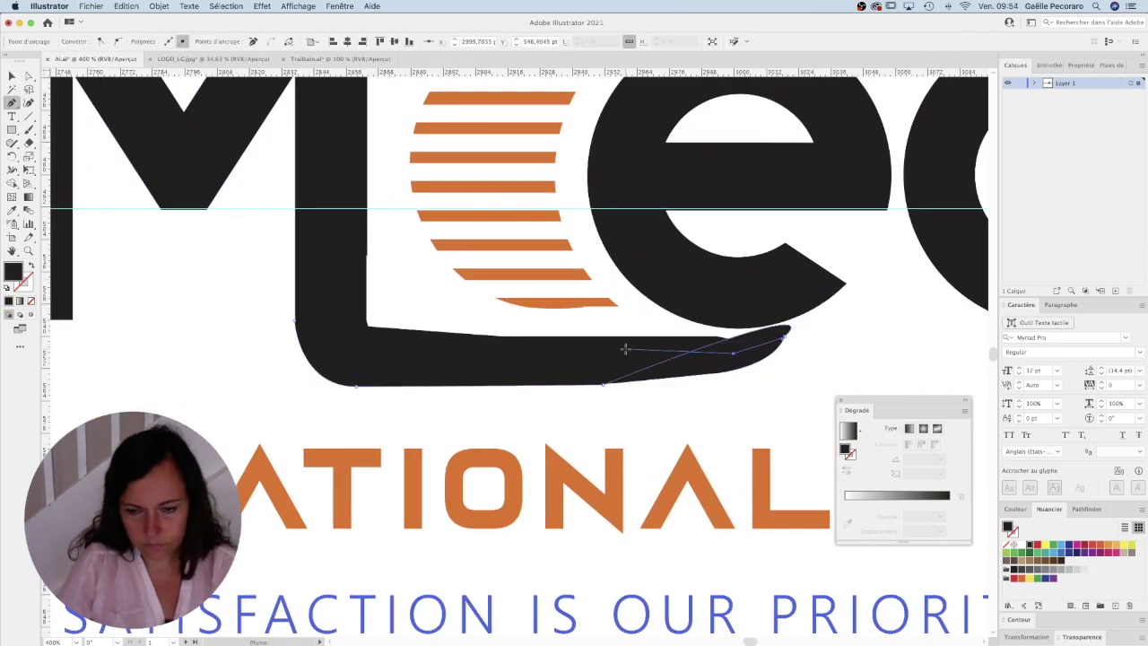
- Check the e's lower stroke in outline view and subtract the overlapping front shape with Pathfinder
alt+super+click(367, 269)
key(v)
click(538, 269)
super+click(535, 312)
alt+super+click(569, 327)
key(super+y)
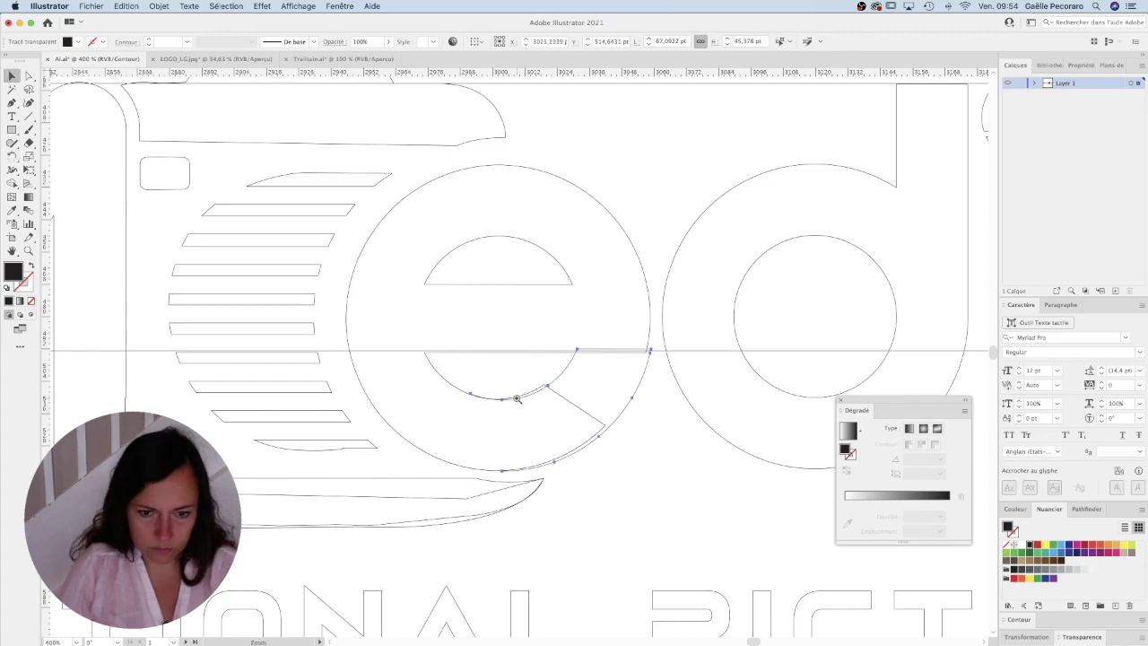
super+click(518, 397)
key(super+y)
drag(518, 251, 780, 309)
click(1086, 509)
click(1028, 572)
click(709, 356)
- Add the text "INTERNATIONAL PICTURES" below the existing tagline
alt+super+click(543, 241)
key(t)
click(326, 412)
text(INTERNATIONAL PICTURES)
click(11, 76)
drag(335, 387, 605, 409)
- Set the new text in Eurostile Demi and give it the orange of the existing subtitle
click(1079, 370)
click(1139, 386)
click(1119, 411)
click(1119, 418)
key(i)
click(544, 312)
click(1139, 385)
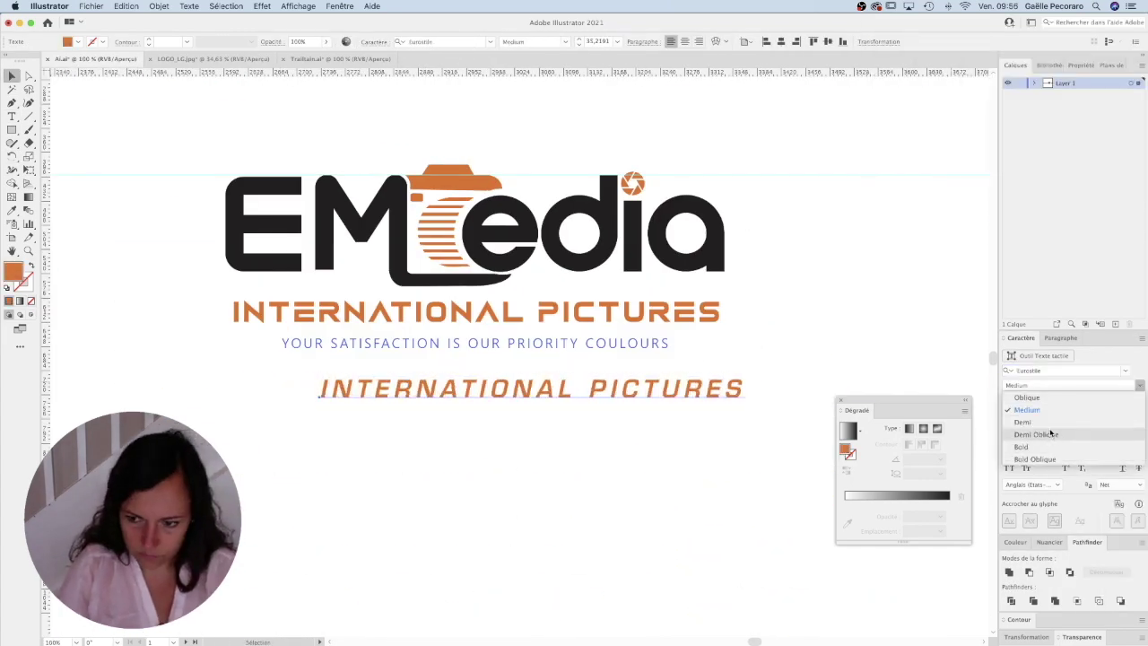
click(1022, 422)
- Delete the M's curved tail and level the end of its leg with a guide on the letters' baseline
super+click(569, 249)
key(Delete)
drag(378, 72, 349, 401)
key(v)
scroll(344, 374, up, 2)
key(a)
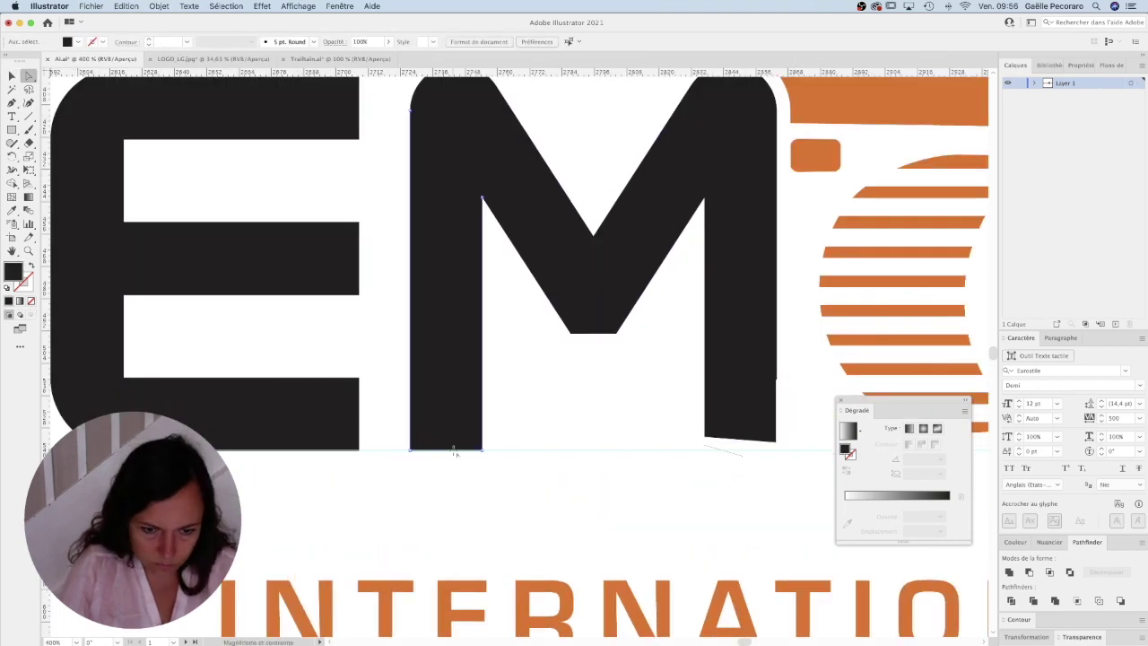
drag(741, 443, 741, 452)
- Cover the camera body's slanted lower edge with a white rectangle about 140 by 6.4 pt
scroll(264, 221, down, 3)
key(v)
click(374, 389)
scroll(430, 299, up, 3)
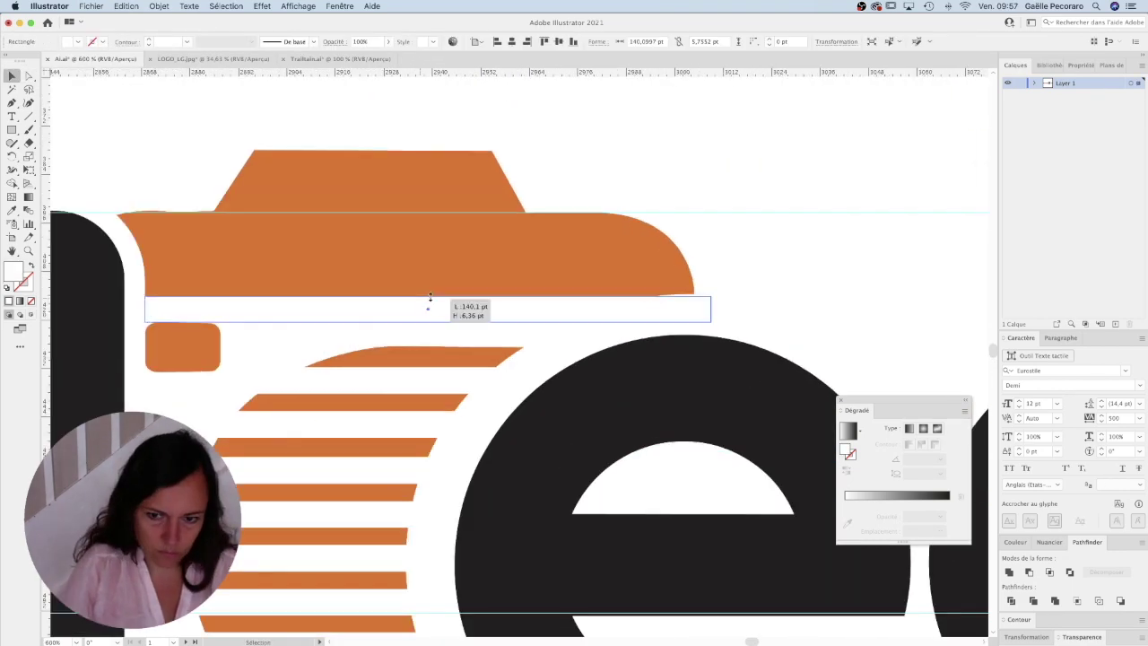
- Set the INTERNATIONAL PICTURES text to 28.58 pt with 200 tracking and place it beneath the lettering
scroll(509, 409, down, 5)
click(596, 406)
click(1139, 418)
drag(503, 402, 634, 403)
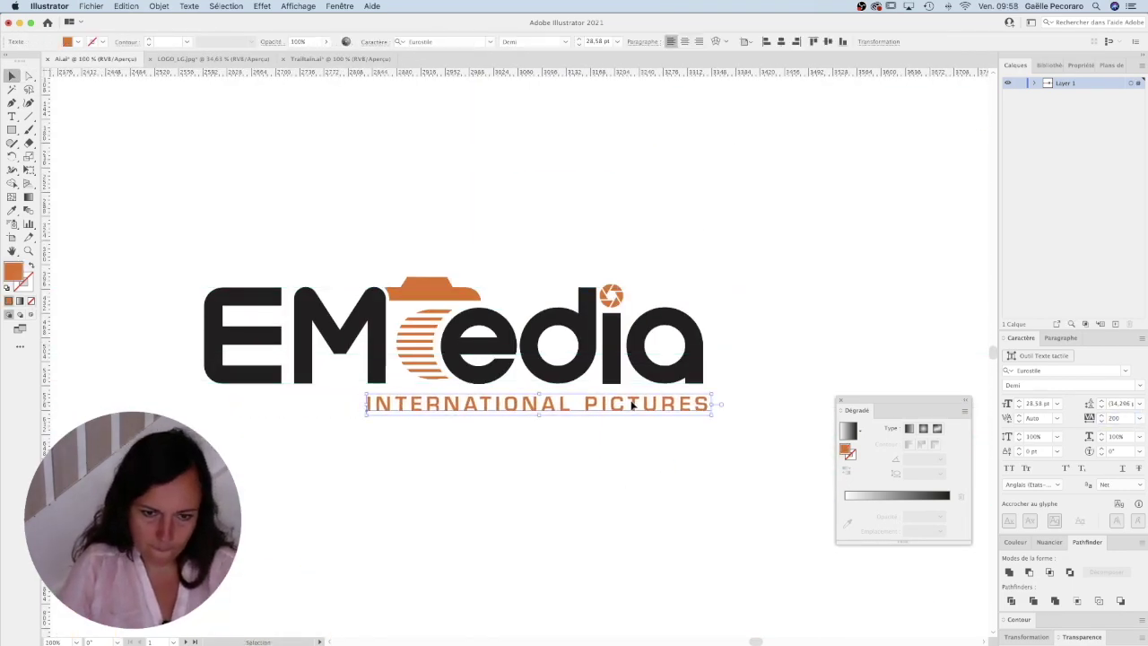
- Make a copy of the redesigned logo beside it with the letters "edia" recoloured in the camera's orange
scroll(472, 300, up, 1)
click(471, 300)
key(i)
click(257, 265)
scroll(515, 301, down, 1)
click(408, 291)
key(i)
scroll(574, 328, down, 2)
key(v)
scroll(736, 361, up, 1)
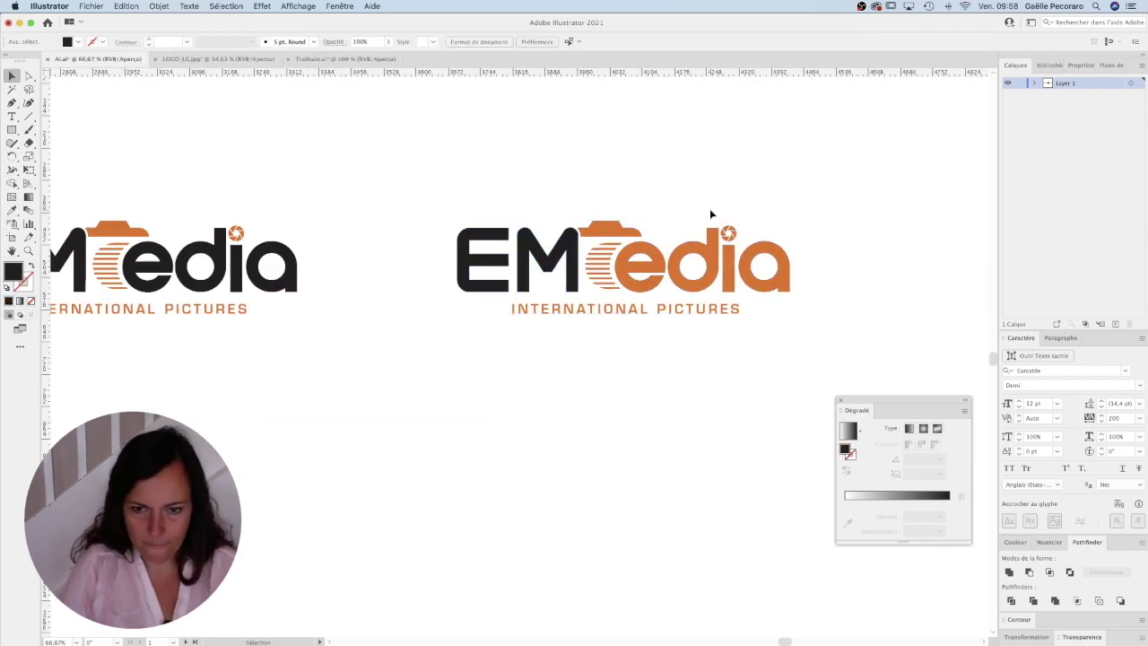
- Adjust the spacing between the camera lens and the orange "edia" letters in the recoloured copy, using outline view
scroll(682, 296, up, 2)
drag(950, 247, 475, 326)
mouse_move(624, 370)
mouse_down()
mouse_move(610, 371)
mouse_move(622, 371)
mouse_up()
scroll(788, 256, down, 4)
scroll(861, 268, up, 3)
scroll(419, 297, up, 3)
drag(408, 237, 445, 262)
scroll(410, 251, up, 3)
key(super+y)
drag(395, 202, 441, 296)
click(28, 171)
key(v)
key(super+y)
- Place a copy of the original version with the orange E beside the redesigned logo
scroll(418, 282, down, 4)
scroll(539, 296, down, 2)
mouse_move(469, 185)
mouse_down()
mouse_move(824, 325)
mouse_move(484, 262)
mouse_up()
scroll(619, 260, up, 2)
click(390, 292)
scroll(492, 293, down, 5)
scroll(492, 293, up, 3)
drag(879, 324, 500, 397)
scroll(404, 296, down, 2)
drag(144, 205, 271, 285)
scroll(730, 376, up, 4)
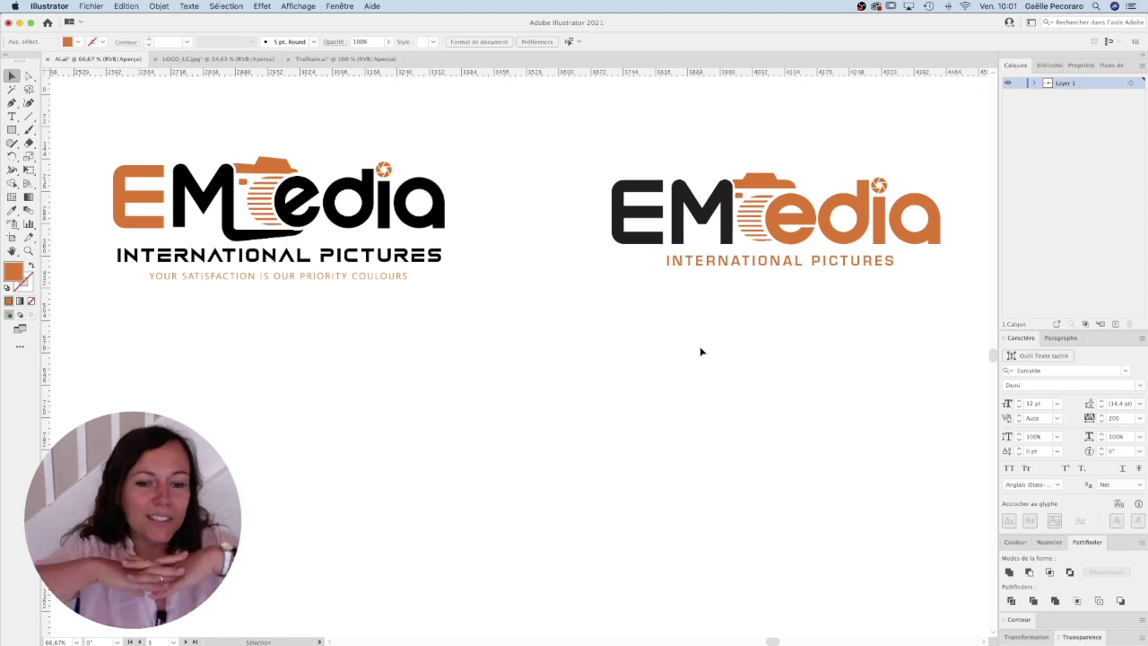
- Move the whole redesigned logo slightly closer to the original version
drag(605, 167, 947, 314)
drag(932, 236, 903, 238)
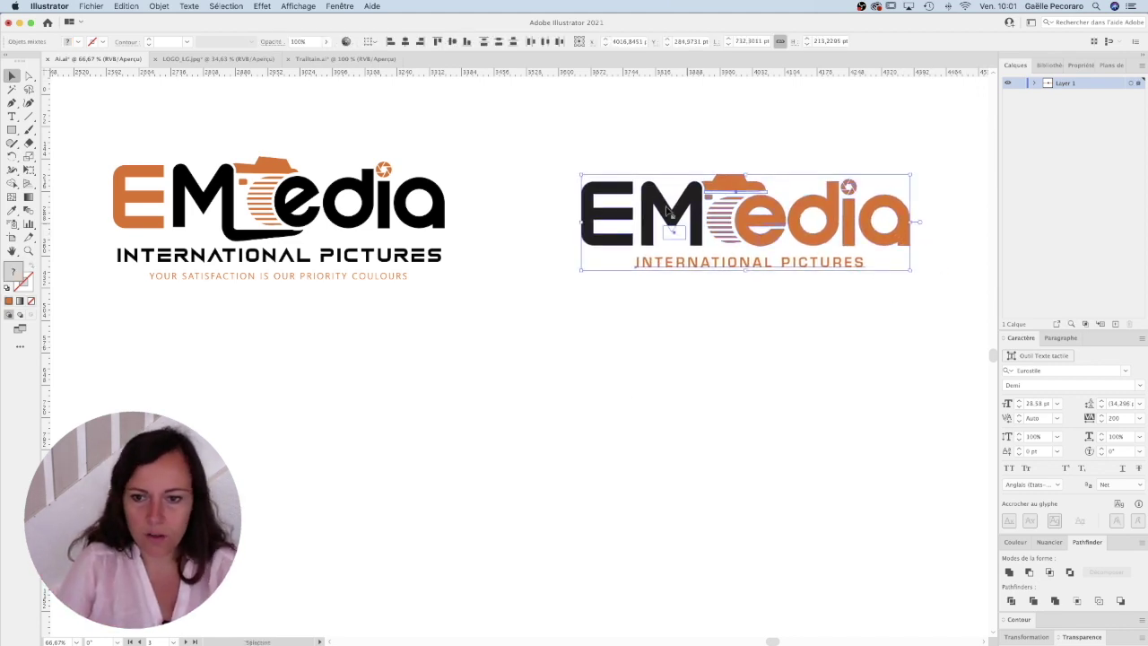
click(760, 151)
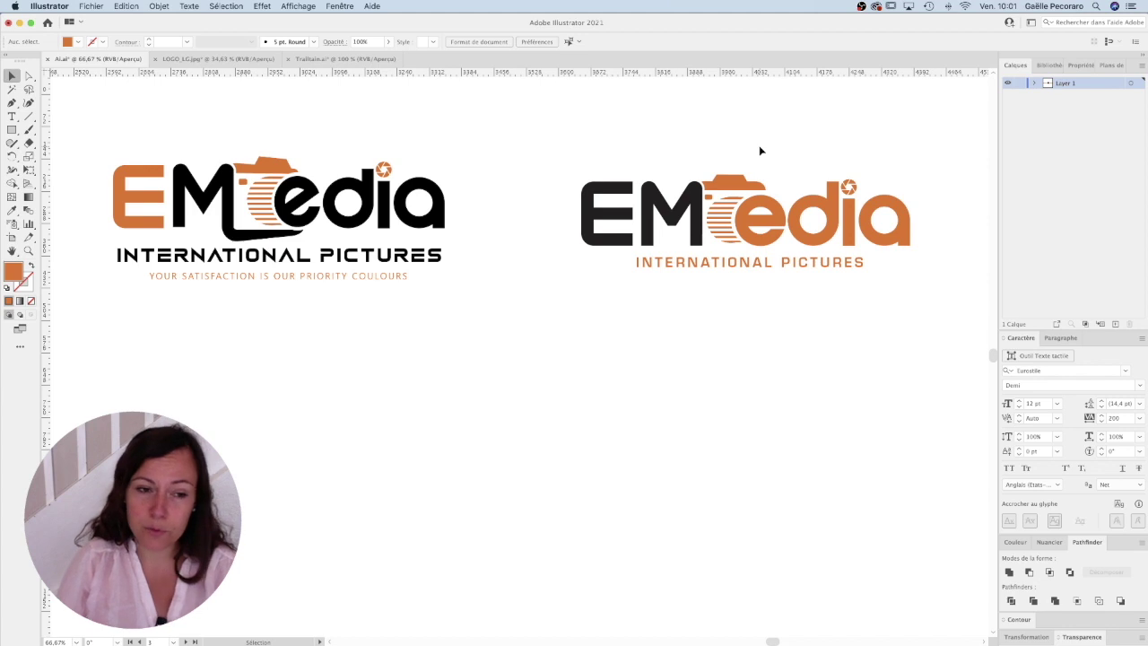
- Compare the camera, lettering and subtitle of the redesigned logo with those of the original version
click(256, 158)
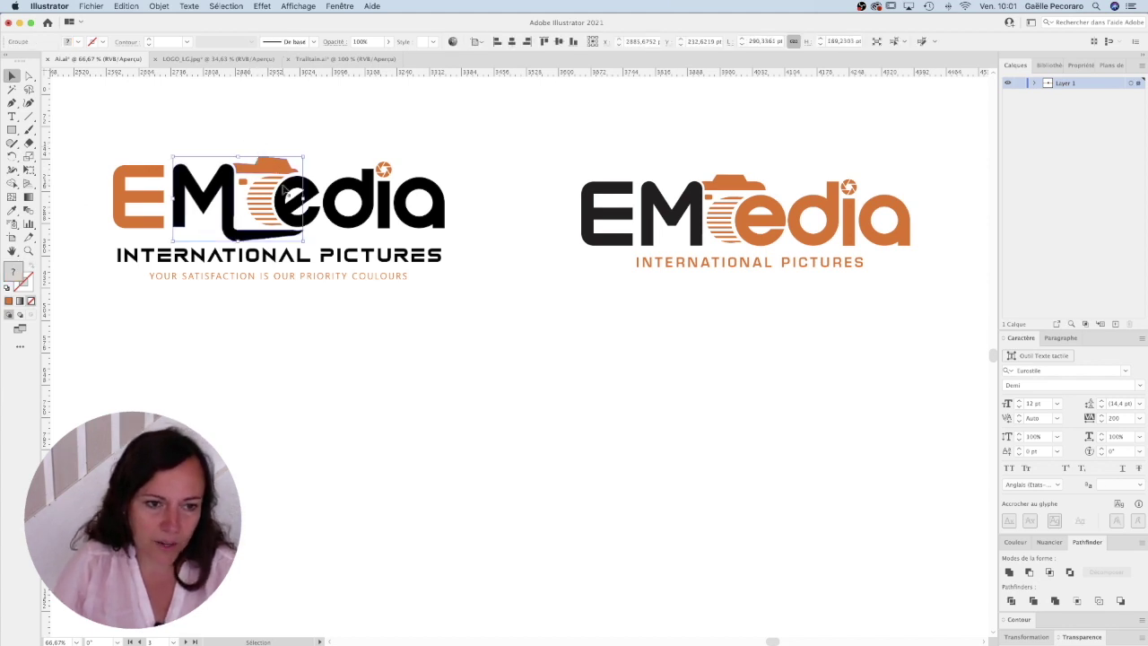
click(731, 160)
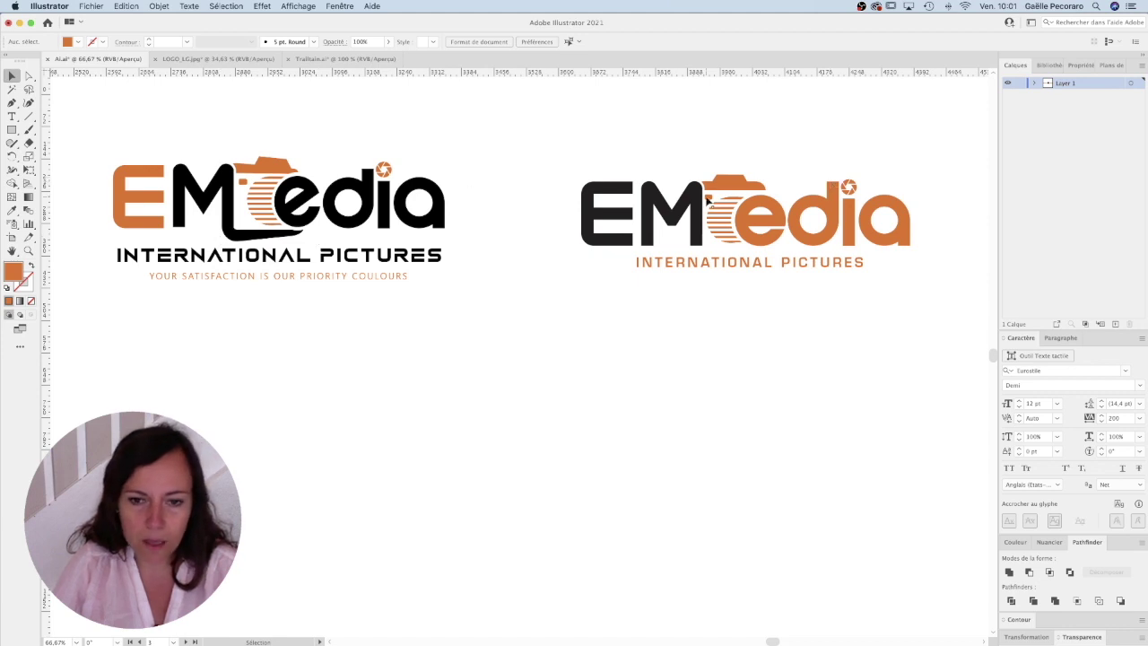
click(741, 226)
click(814, 199)
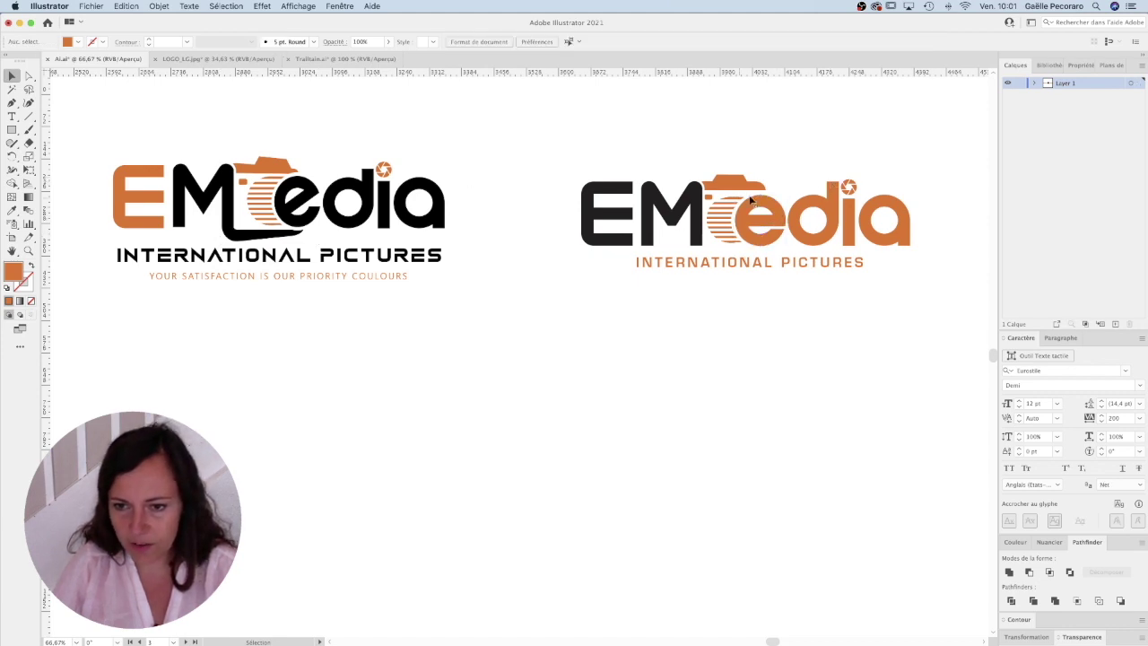
scroll(830, 238, up, 2)
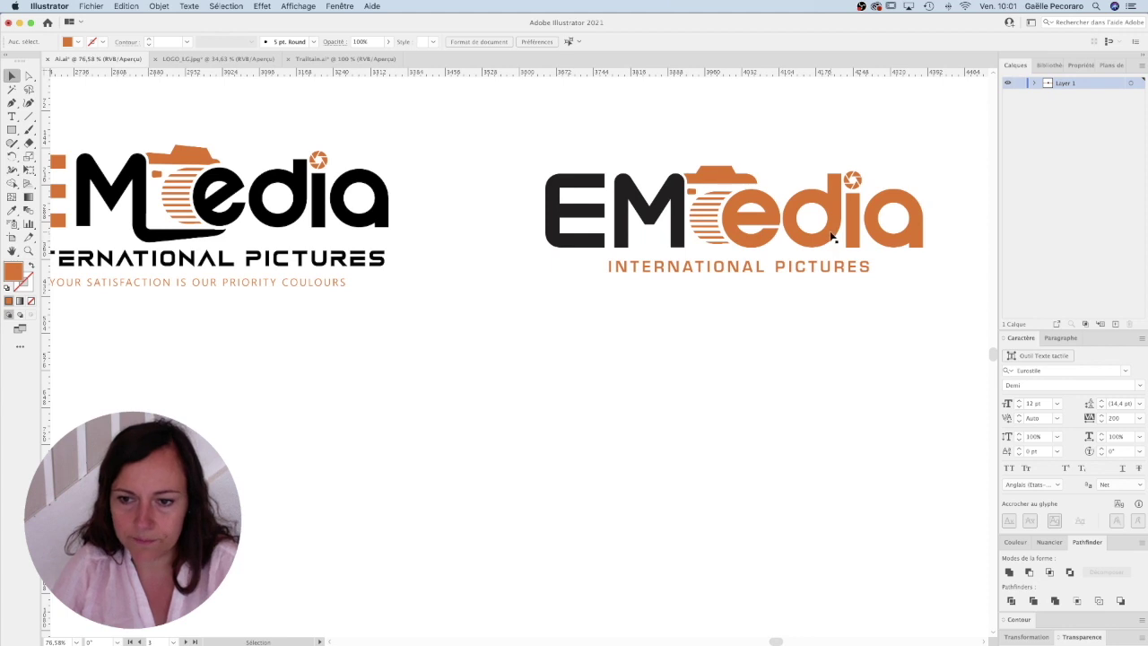
super+click(737, 254)
drag(525, 328, 590, 304)
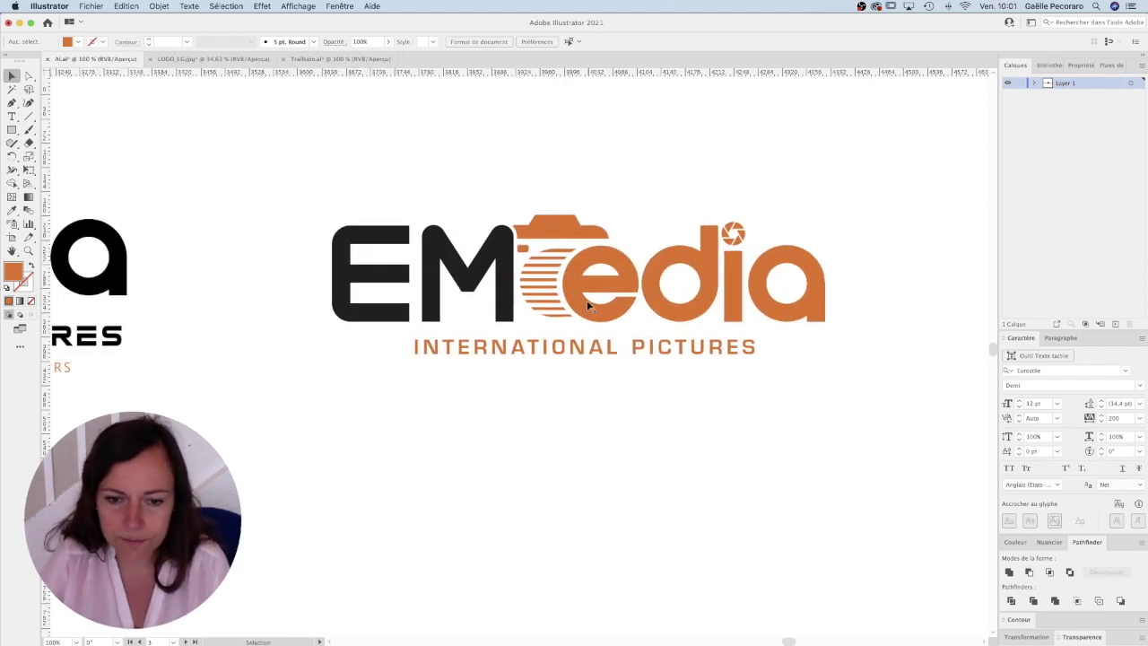
scroll(409, 329, down, 3)
scroll(409, 329, left, 3)
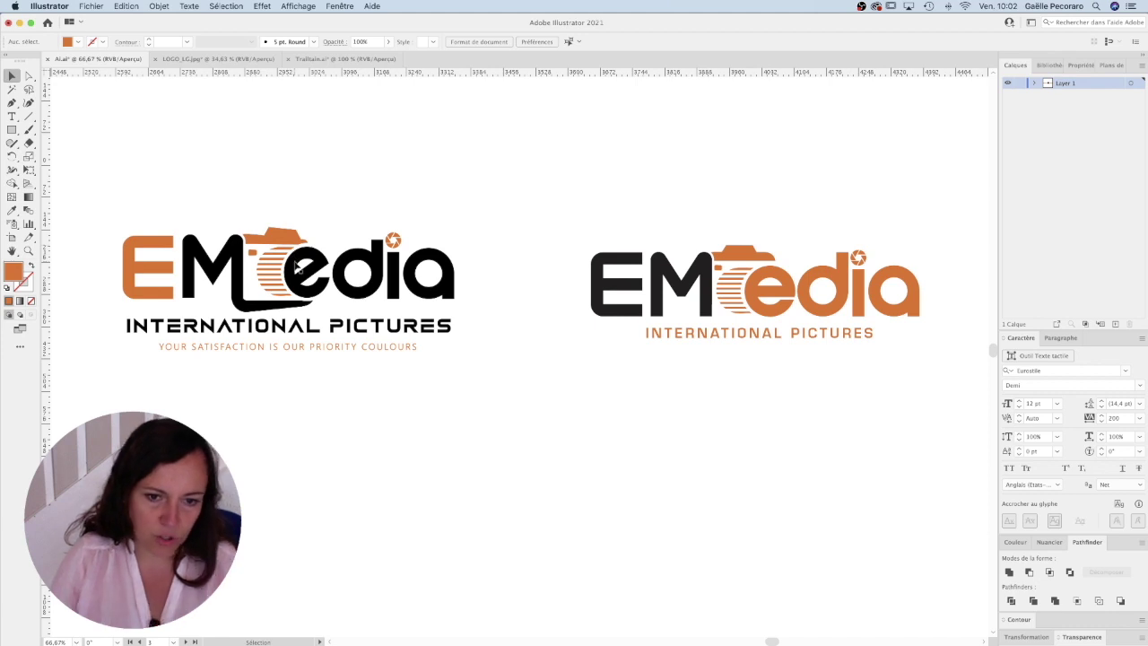
- Try to shift the INTERNATIONAL PICTURES subtitle sideways beneath the redesigned EMedia logo
drag(845, 333, 843, 335)
click(774, 156)
drag(753, 337, 823, 337)
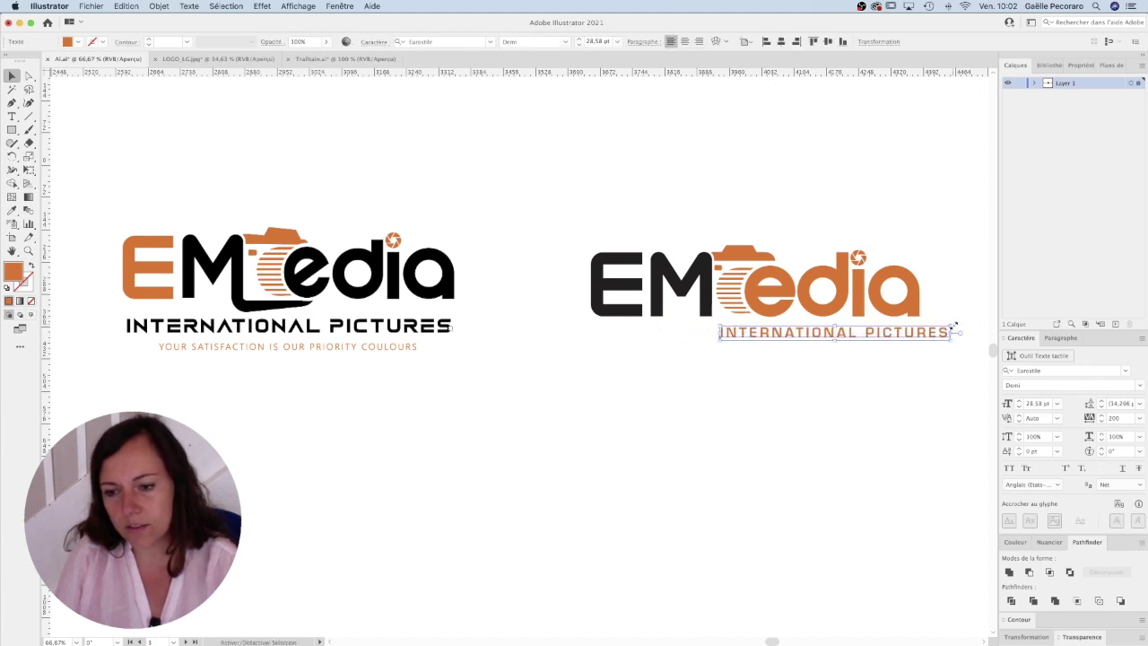
click(810, 214)
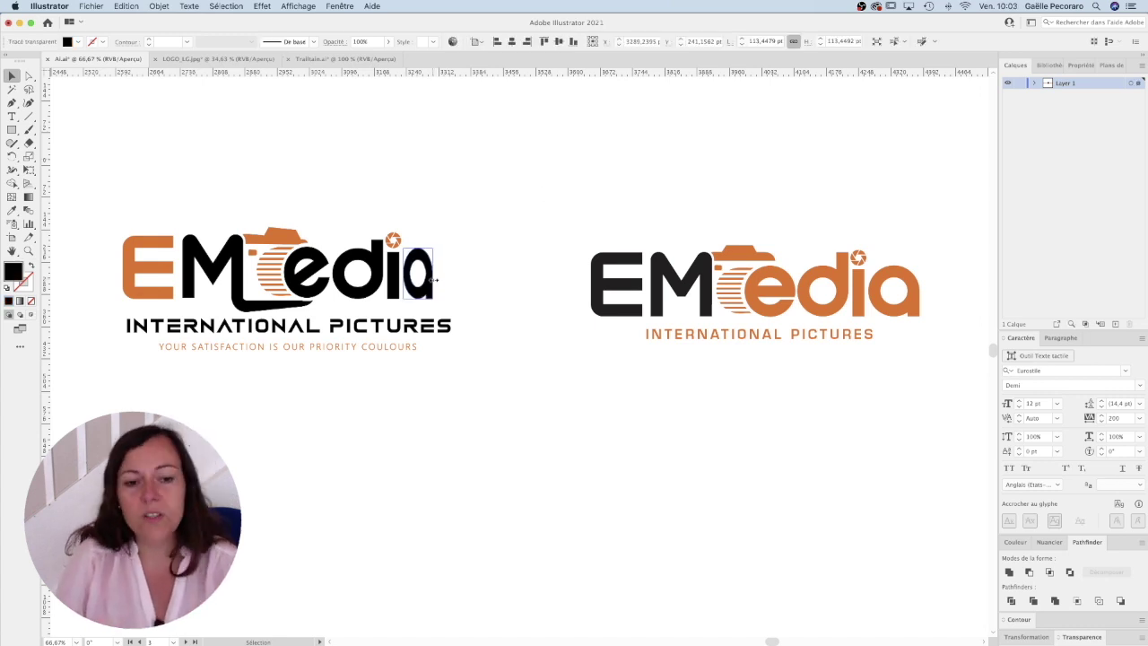
- Try to narrow the final black "a" of the original EMedia logo horizontally
mouse_move(437, 279)
mouse_down()
mouse_move(471, 284)
mouse_move(438, 279)
mouse_up()
key(super+z)
click(463, 213)
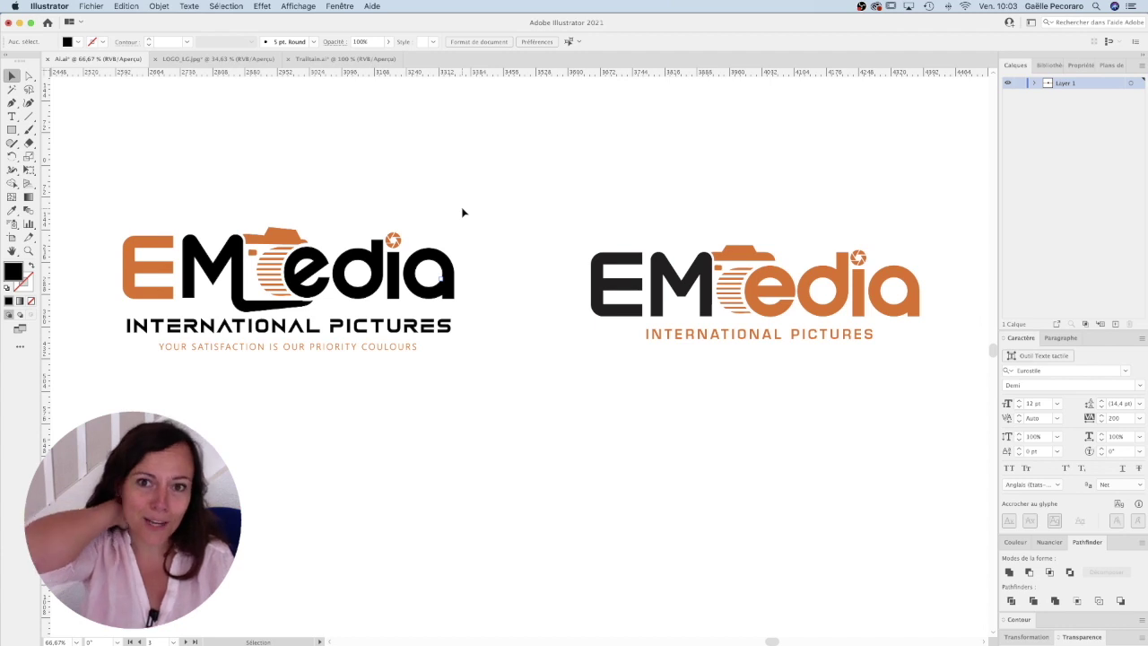
- Switch to the LOGO_LG.jpg document and examine the Lesein Graphique emblem, circle, lettering and tagline
key(ctrl+Tab)
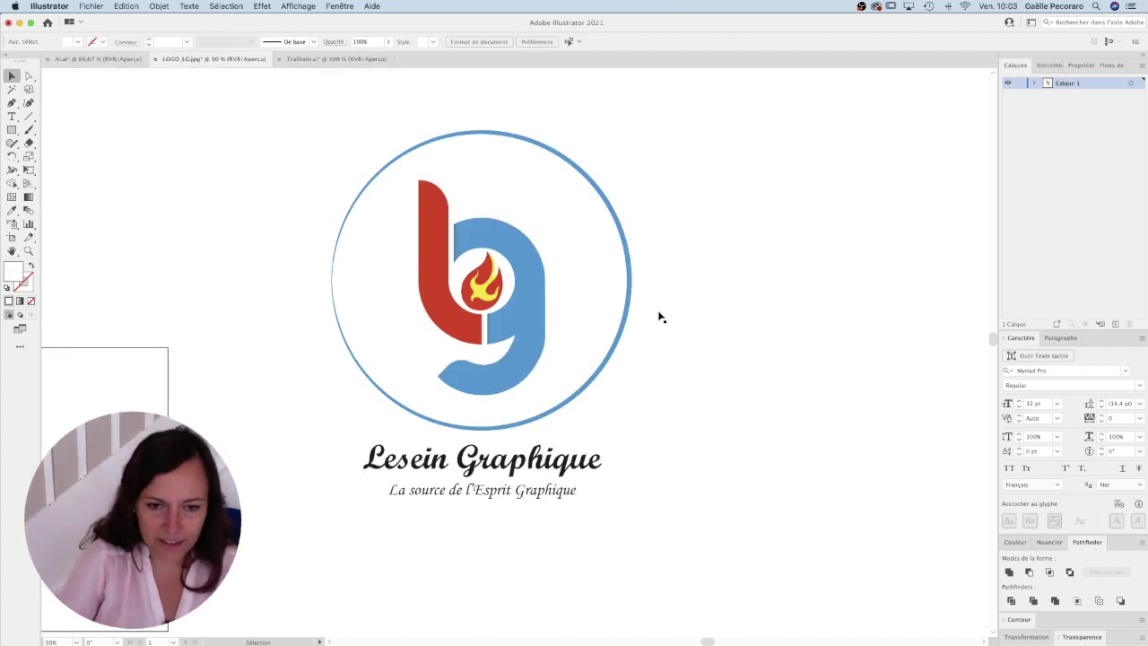
alt+super+click(457, 351)
super+click(529, 430)
drag(545, 352, 576, 365)
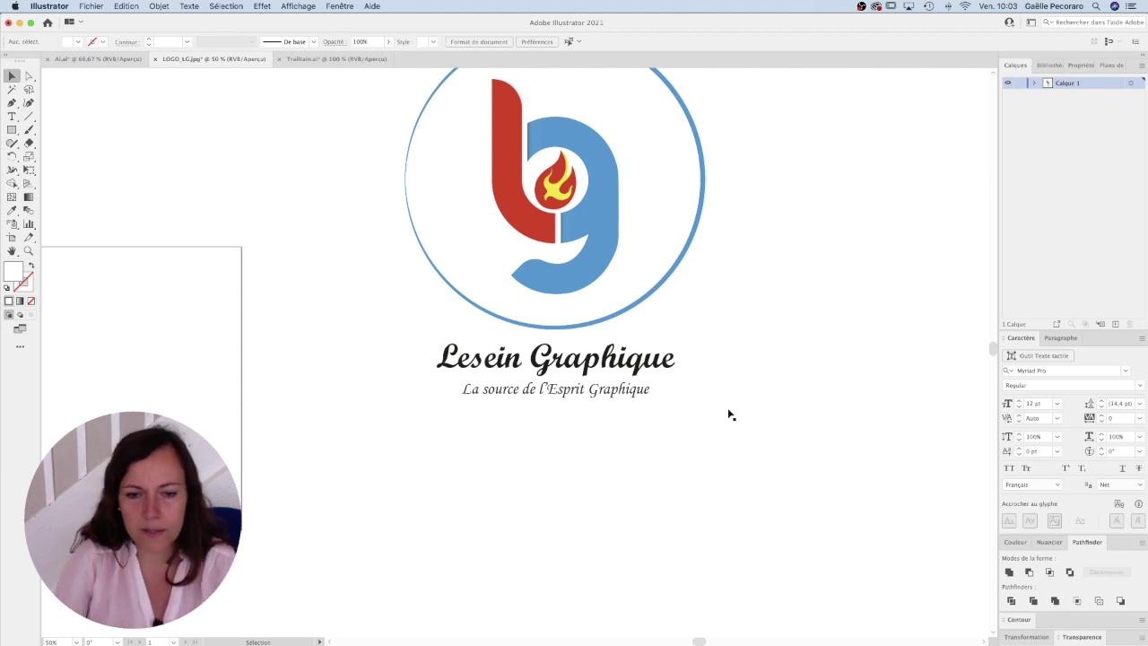
drag(734, 258, 702, 335)
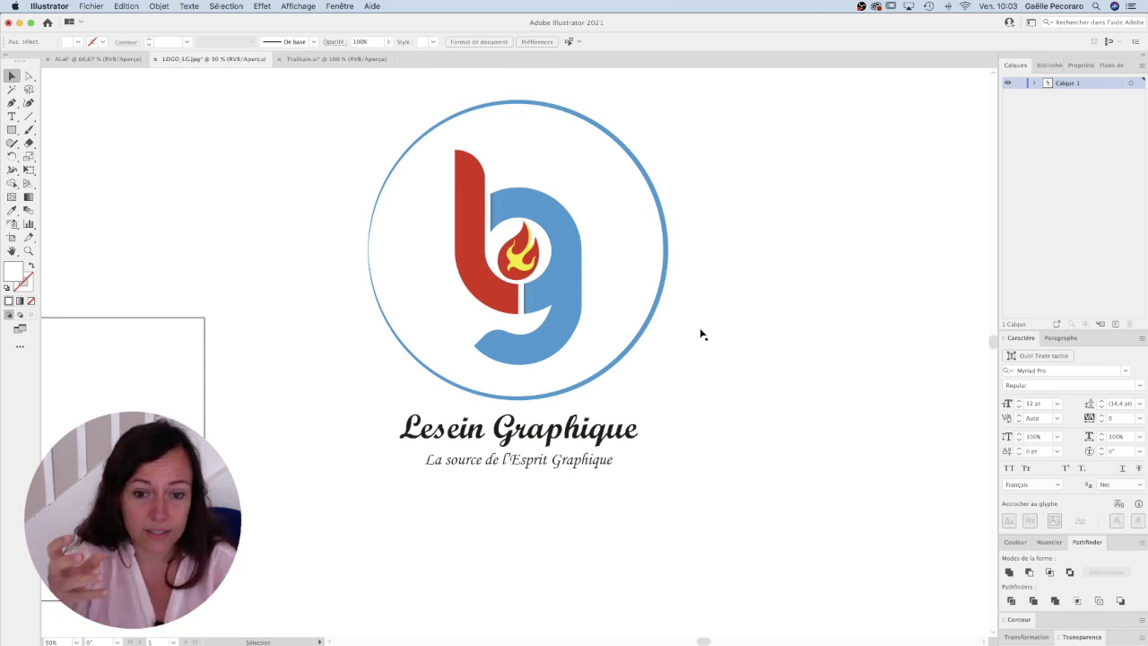
key(super+minus)
click(545, 335)
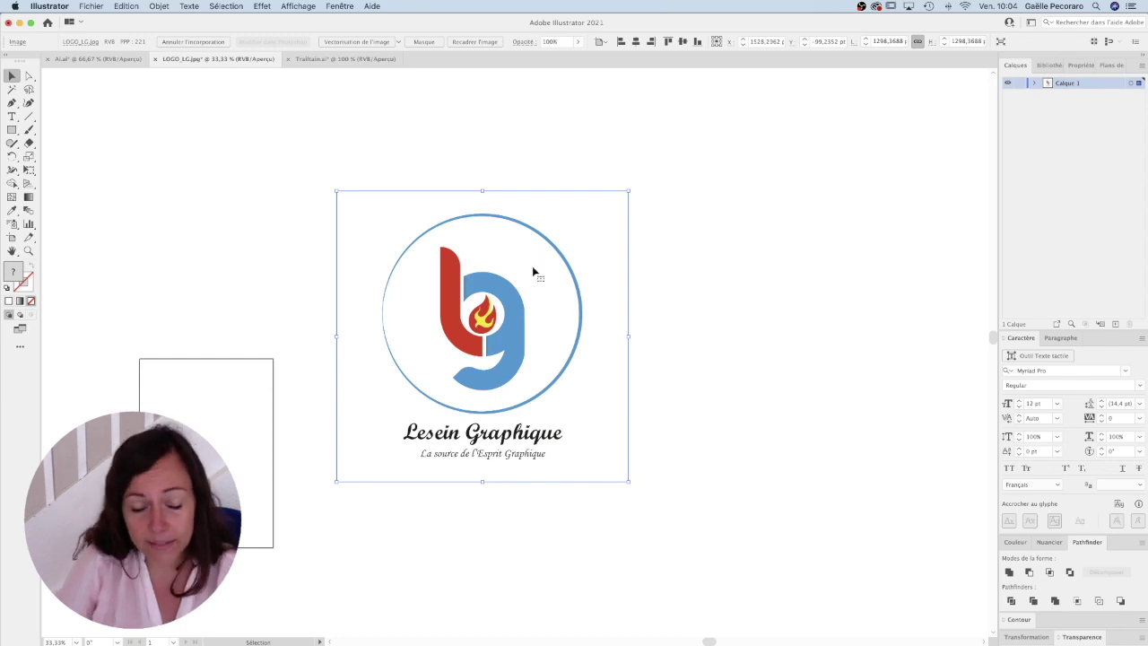
key(super+plus)
click(820, 247)
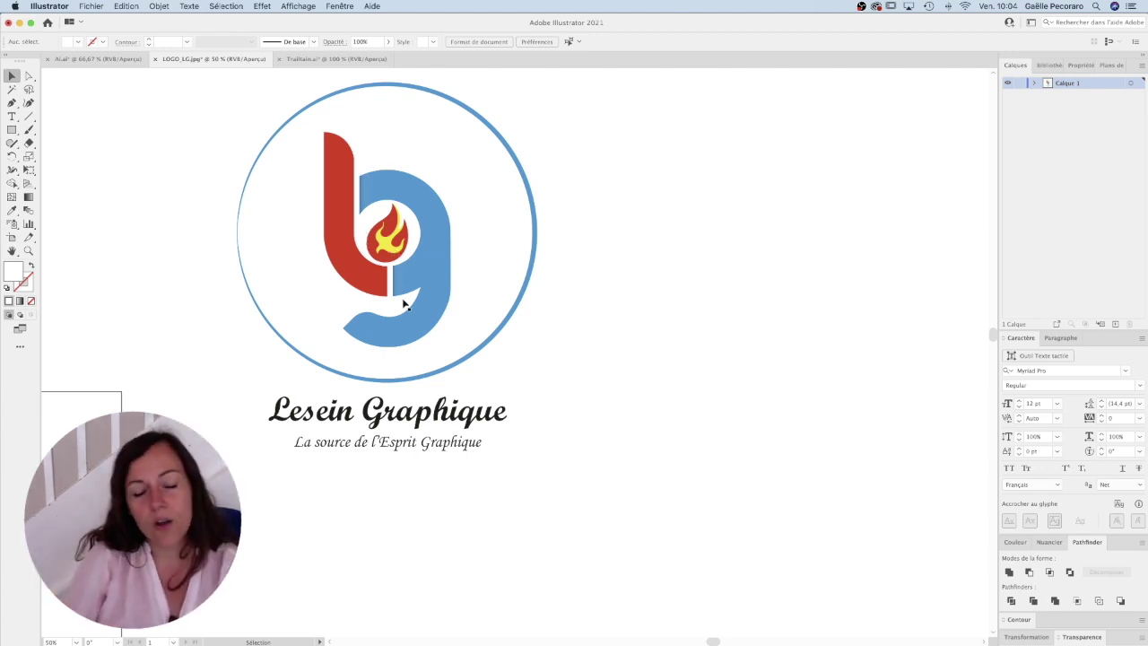
- Duplicate the Lesein Graphique logo image and place the copy beside the original
drag(510, 261, 451, 300)
alt+super+click(492, 330)
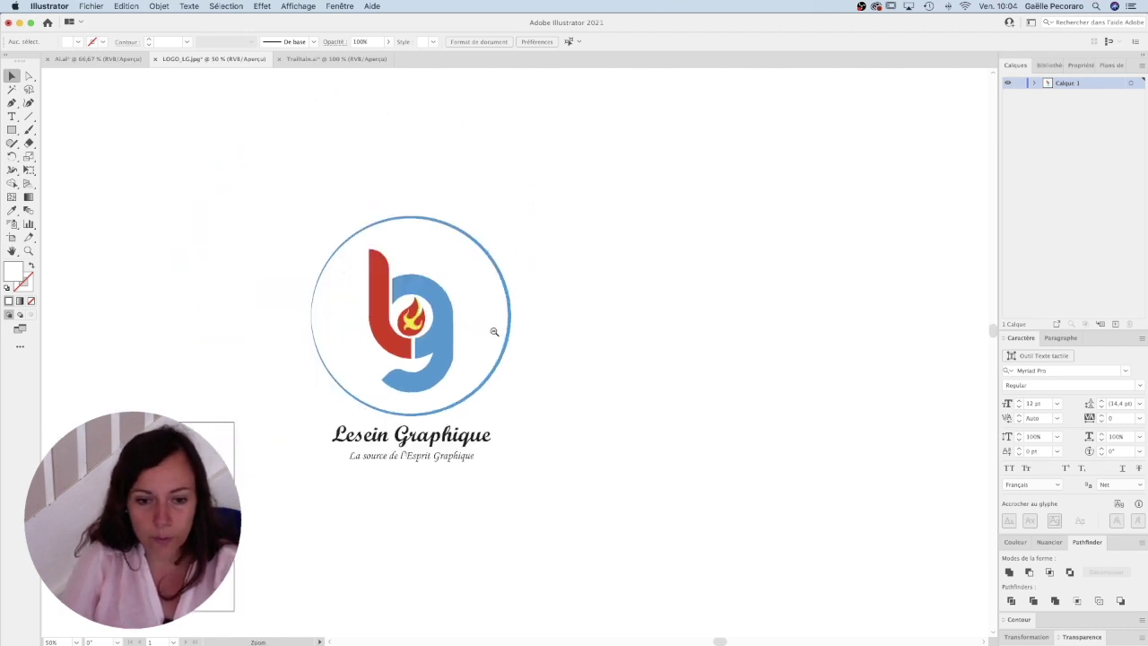
drag(630, 370, 581, 332)
click(373, 288)
drag(373, 288, 704, 288)
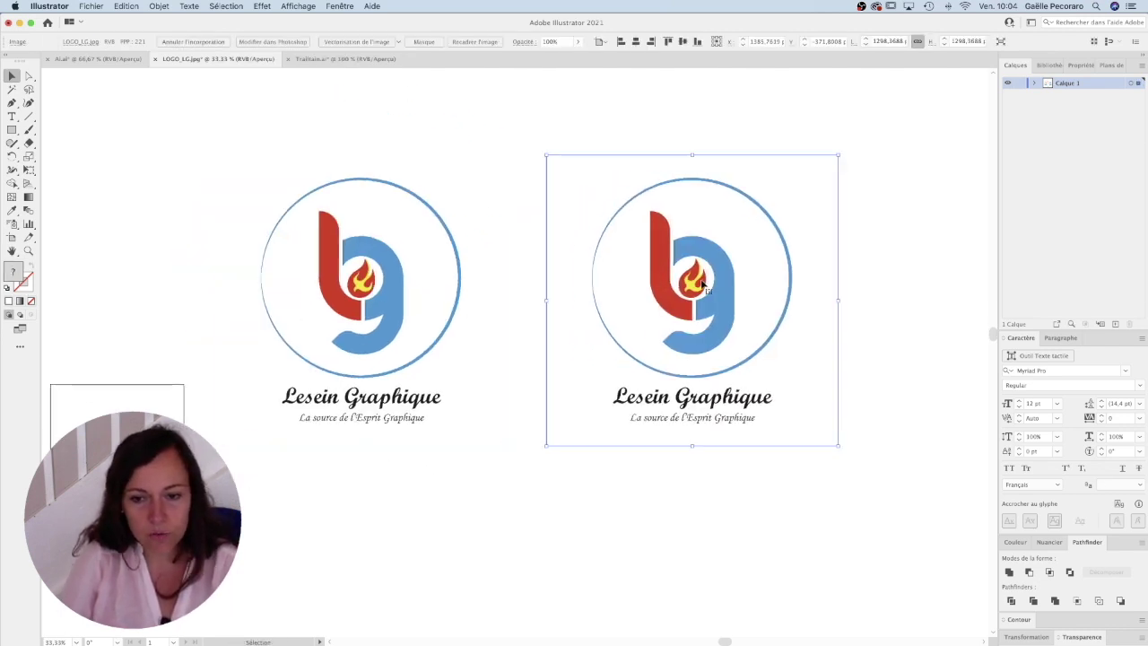
click(593, 144)
- Remove the blue circle around the emblem in the duplicated Lesein Graphique logo
super+click(674, 308)
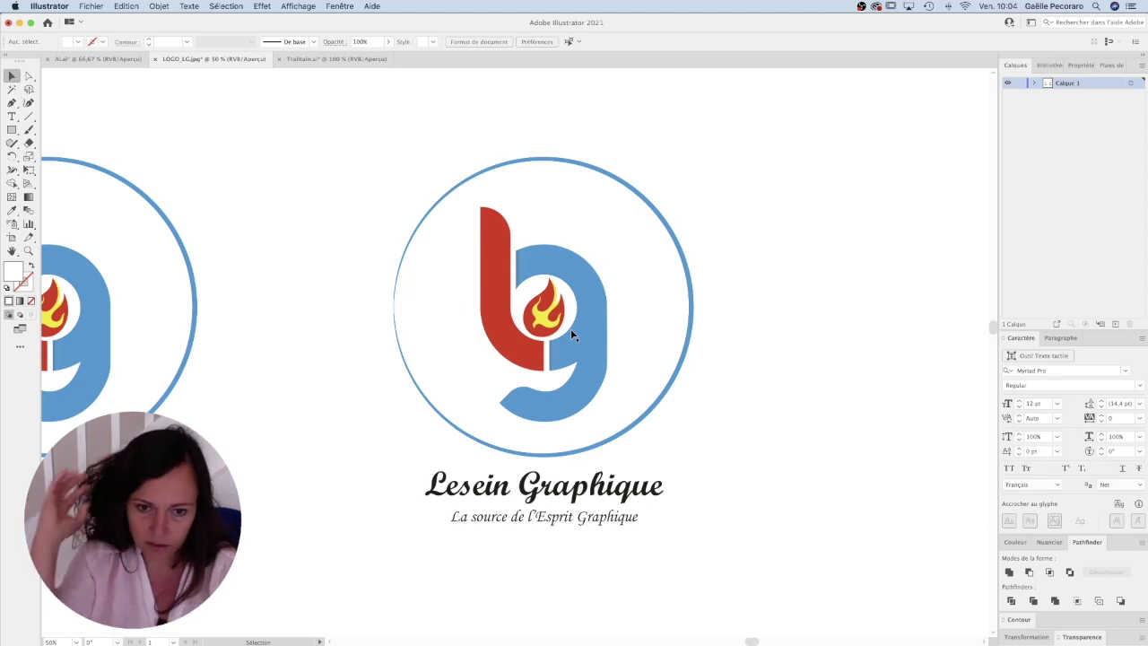
click(570, 330)
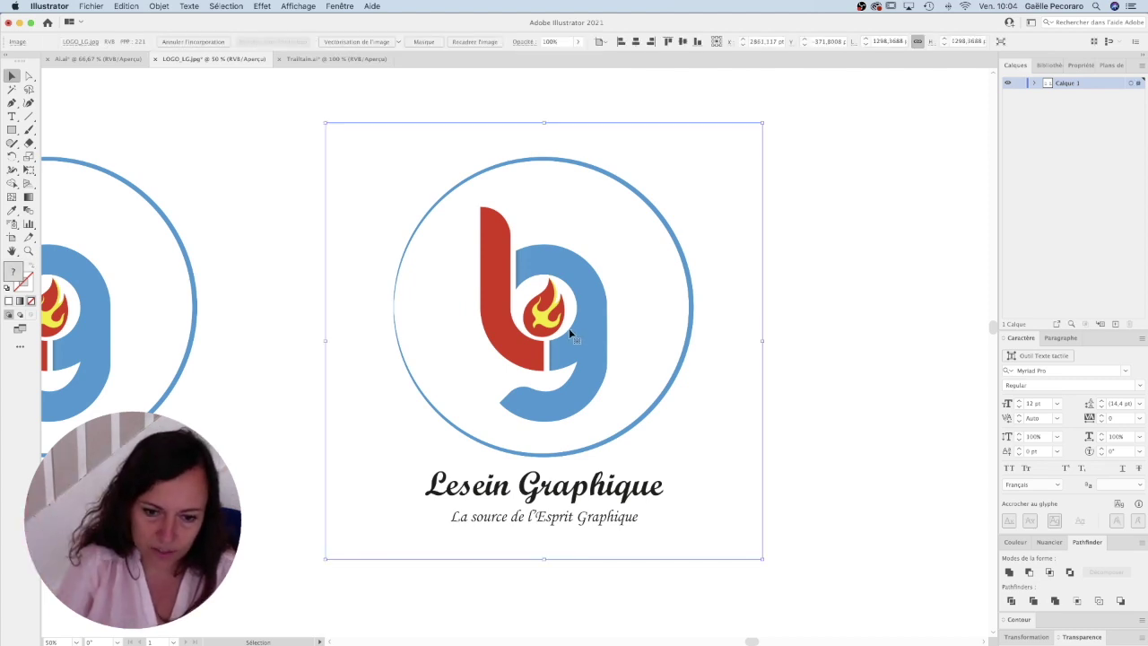
alt+super+click(527, 348)
drag(452, 332, 750, 325)
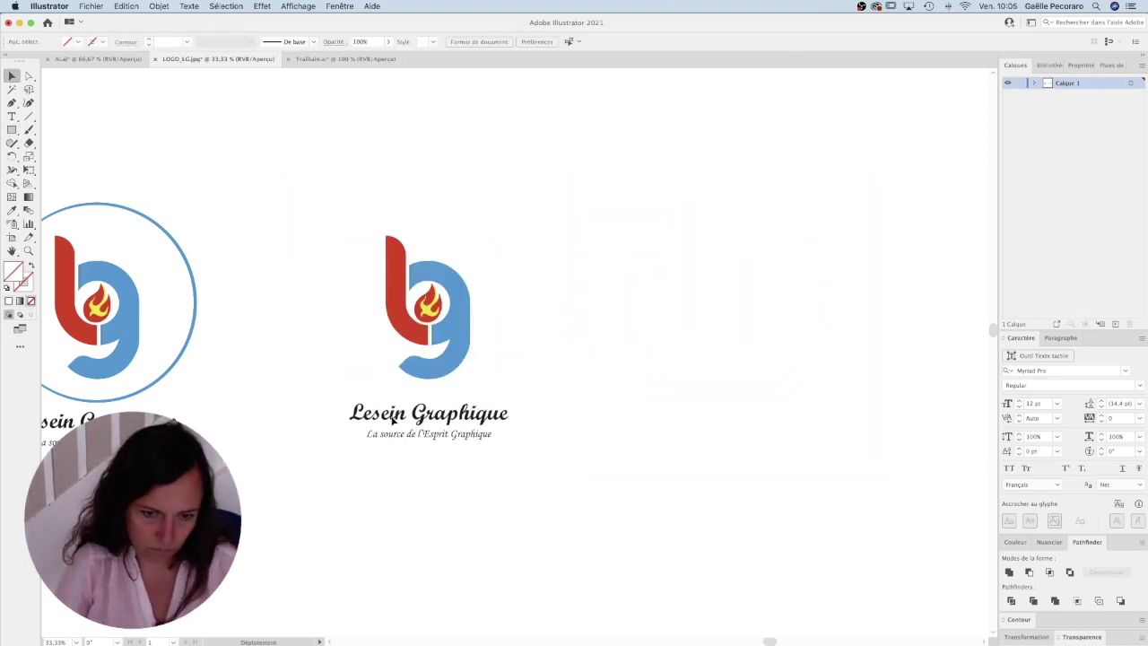
- Retype the tagline "La source de l'Esprit Graphique" as a new text object for the circle-free version
super+click(467, 414)
super+click(466, 414)
key(t)
click(343, 397)
text(La source de l'Esprit Graphique)
click(12, 76)
- Set the new tagline in Helvetica Neue with a tracking of 50
drag(412, 399, 631, 413)
click(1125, 371)
click(924, 324)
click(1139, 418)
click(1140, 385)
- Adjust the arrangement of the emblem, lettering and tagline in the stacked version, checking it in outline view
drag(470, 398, 472, 302)
key(a)
key(super+y)
key(super+y)
key(v)
- Place a copy of the stacked circle-free logo beside it as the base for a horizontal version
key(super+minus)
drag(532, 378, 543, 374)
drag(307, 287, 592, 287)
- Reduce the copied emblem and place the lettering and tagline beside it in a horizontal layout
drag(635, 210, 614, 246)
drag(594, 407, 576, 407)
mouse_move(695, 475)
mouse_down()
mouse_move(655, 392)
mouse_move(695, 305)
mouse_up()
drag(723, 332, 741, 335)
super+click(649, 346)
- Colour the horizontal version's tagline with the emblem's blue, set it to Italic and reduce its width
key(i)
click(471, 269)
click(1139, 386)
click(1031, 490)
drag(815, 327, 774, 324)
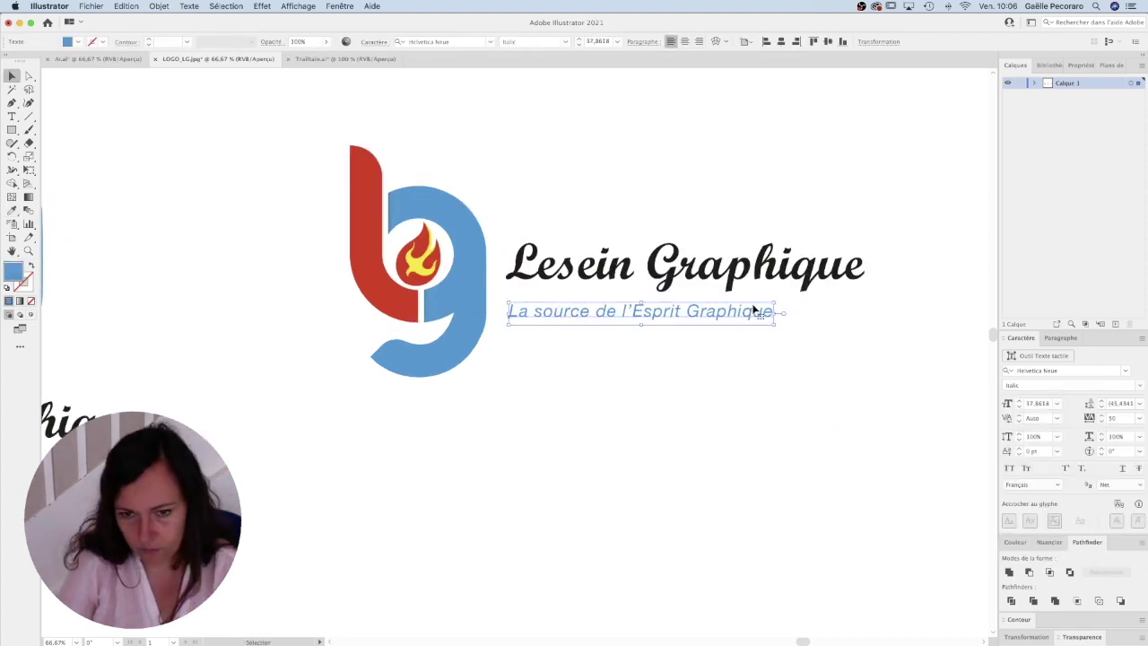
- Fine-tune the position of the lettering and tagline next to the emblem in the horizontal version
key(super+minus)
key(super+minus)
drag(605, 378, 597, 323)
click(619, 252)
drag(587, 275, 587, 271)
drag(638, 280, 647, 280)
drag(455, 408, 520, 436)
- Try a colour sampled from the emblem on the horizontal version's tagline
key(super+plus)
click(1015, 541)
key(i)
click(307, 218)
key(v)
- Switch the colour sliders to CMYK and lower the opacity of the Lesein Graphique lettering to 90%
click(1140, 353)
click(1025, 475)
click(763, 332)
click(610, 254)
click(1082, 636)
click(556, 280)
scroll(573, 296, up, 1)
- Set the fill of the horizontal version's tagline to 80% black with no cyan, magenta or yellow
click(1013, 528)
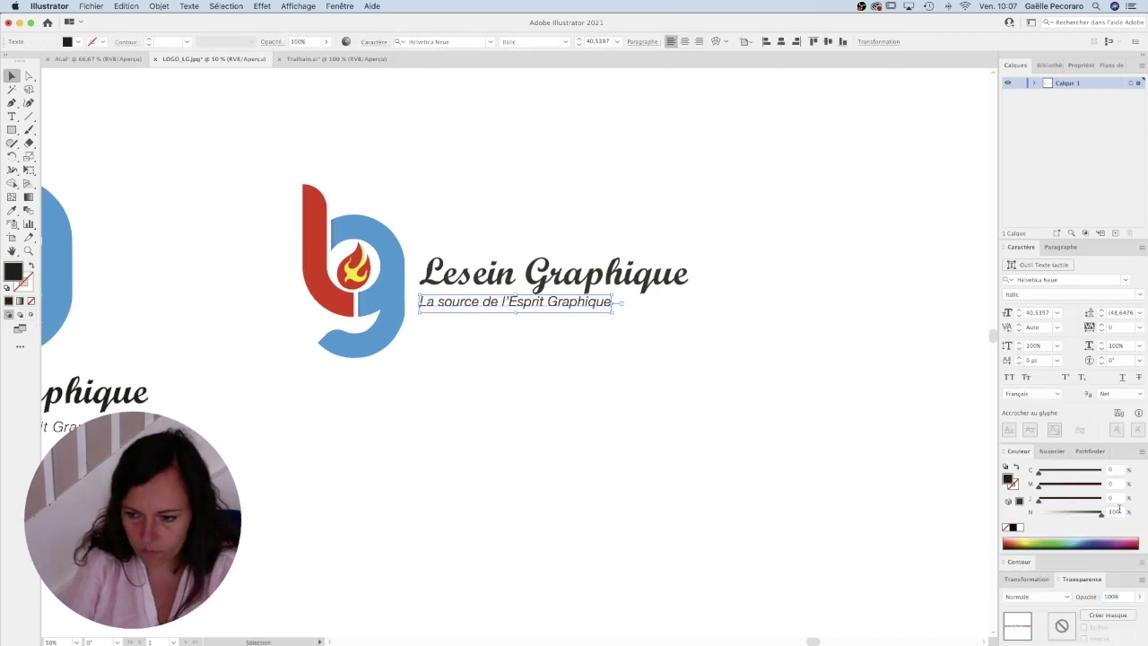
key(super+minus)
key(super+minus)
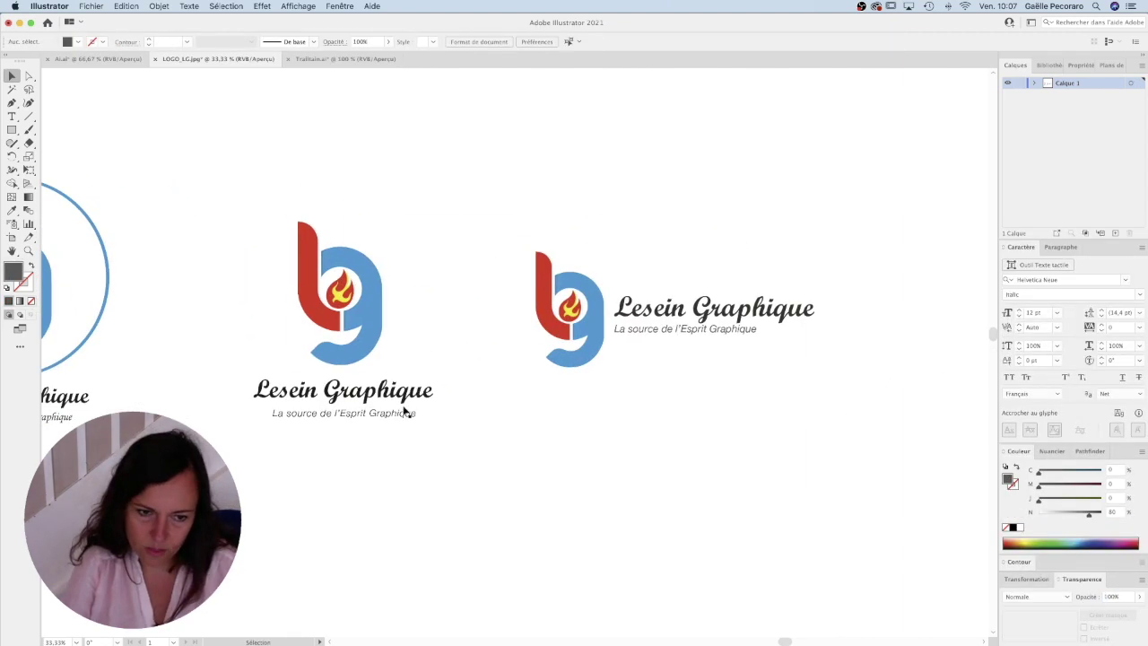
- Match the stacked version's tagline to the grey tagline of the horizontal version by sampling its appearance
click(405, 410)
key(i)
click(763, 338)
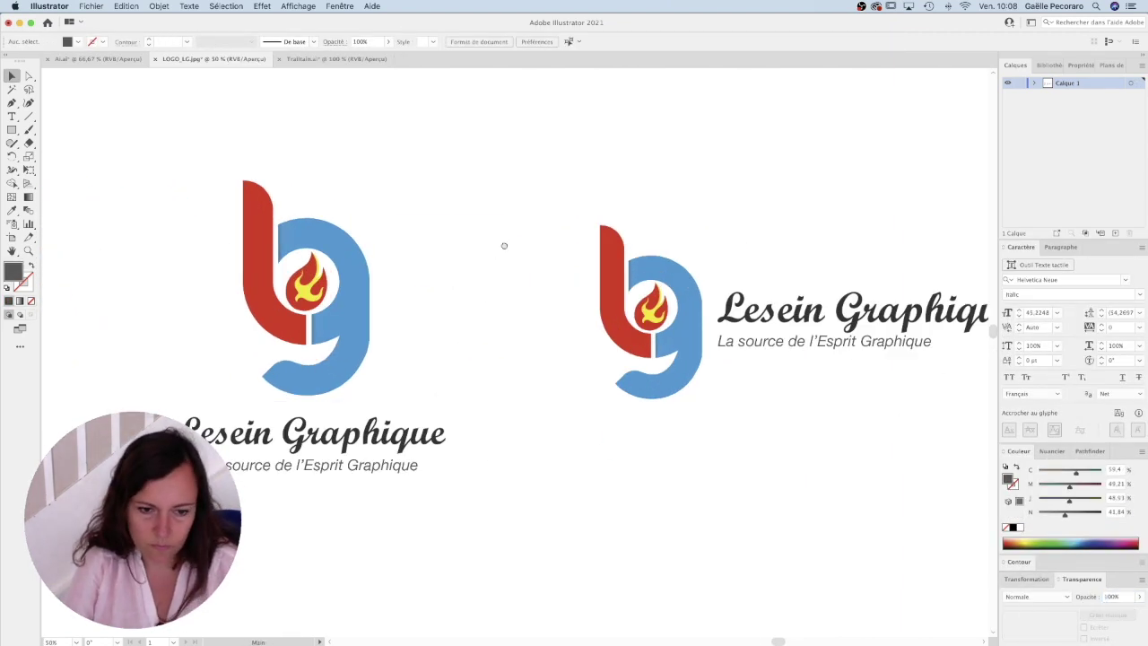
- Nudge the stacked version's lettering and tagline upward, closer to the emblem
key(super+minus)
key(shift+Up)
key(shift+Up)
click(563, 145)
scroll(563, 145, down, 1)
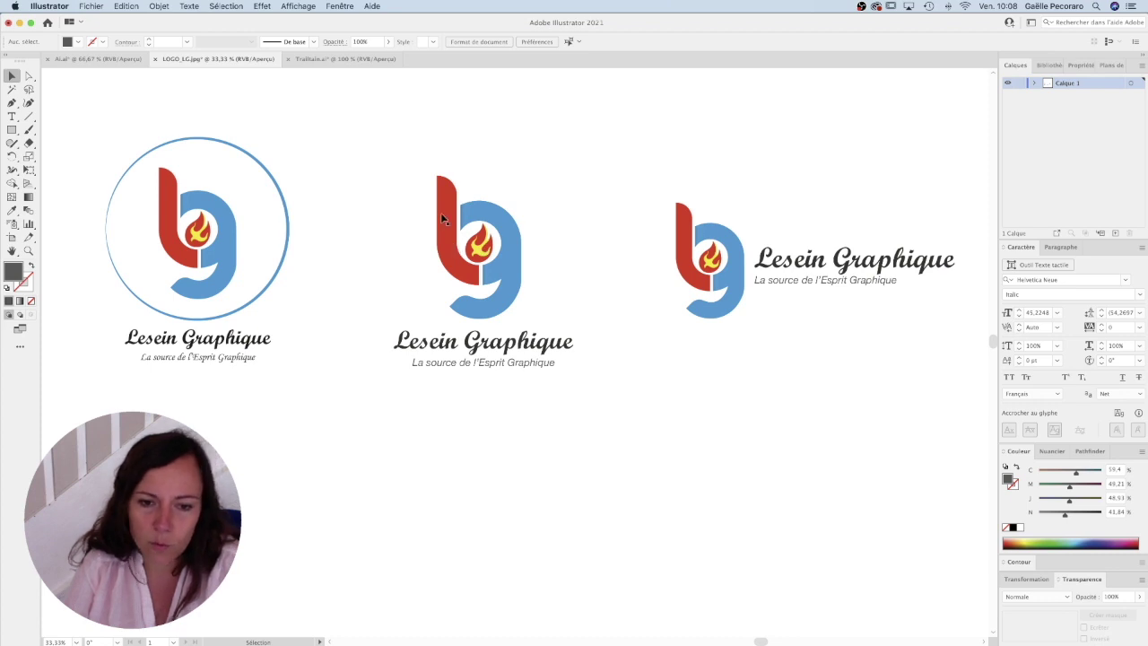
- Examine the stacked version's lettering and tagline against those of the circled original
key(space)
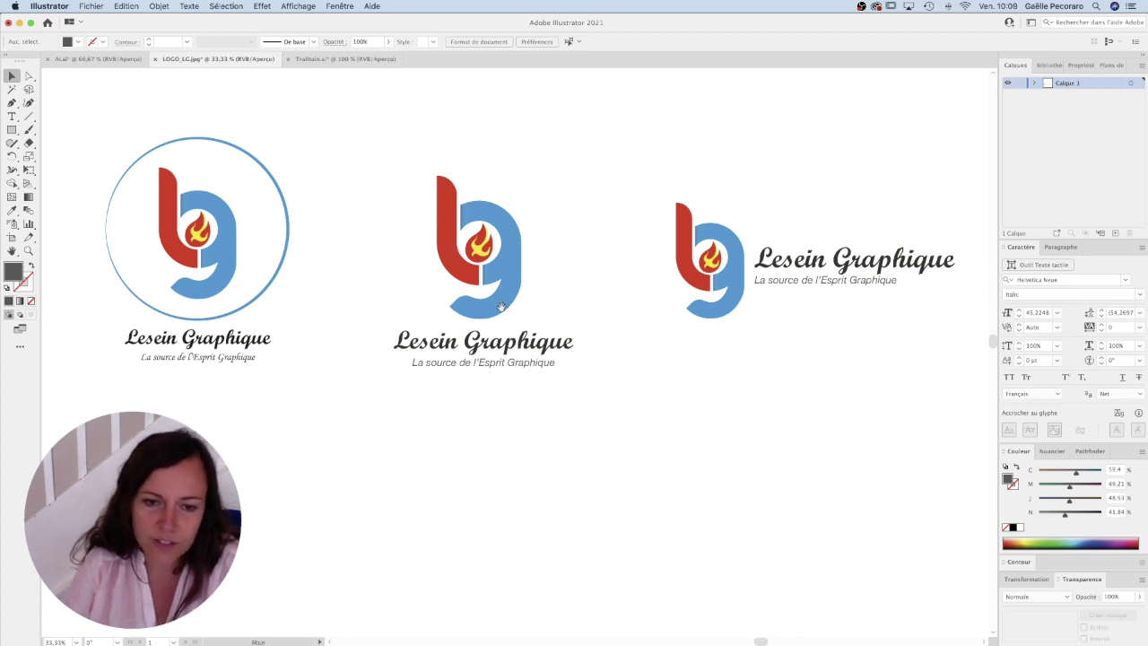
drag(502, 309, 536, 292)
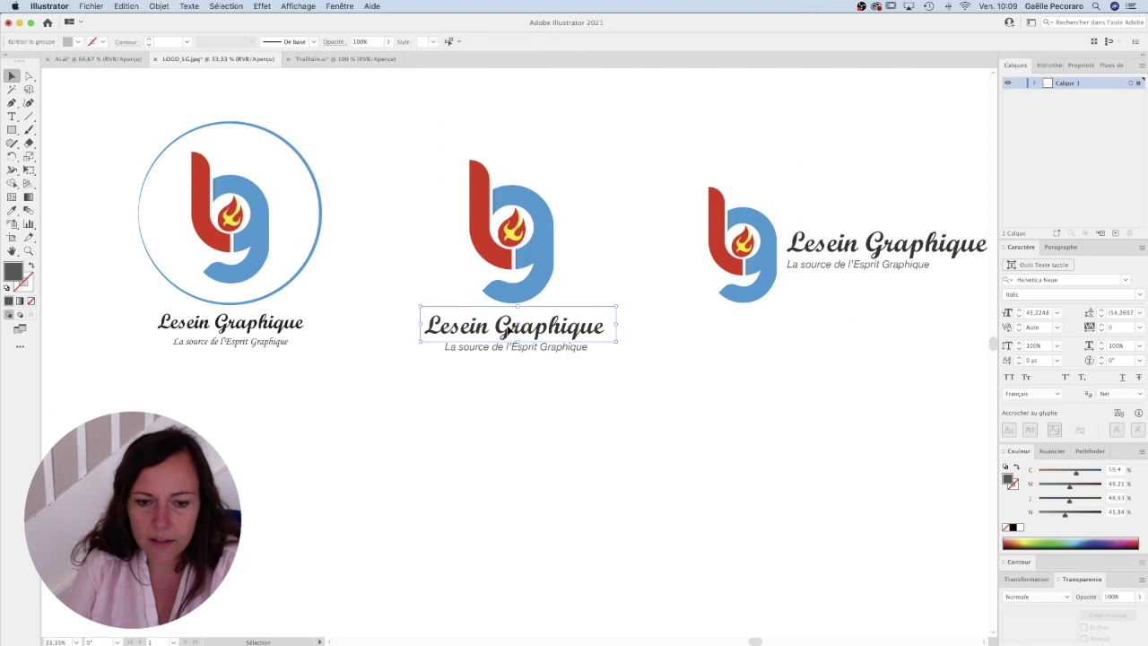
click(508, 328)
click(597, 276)
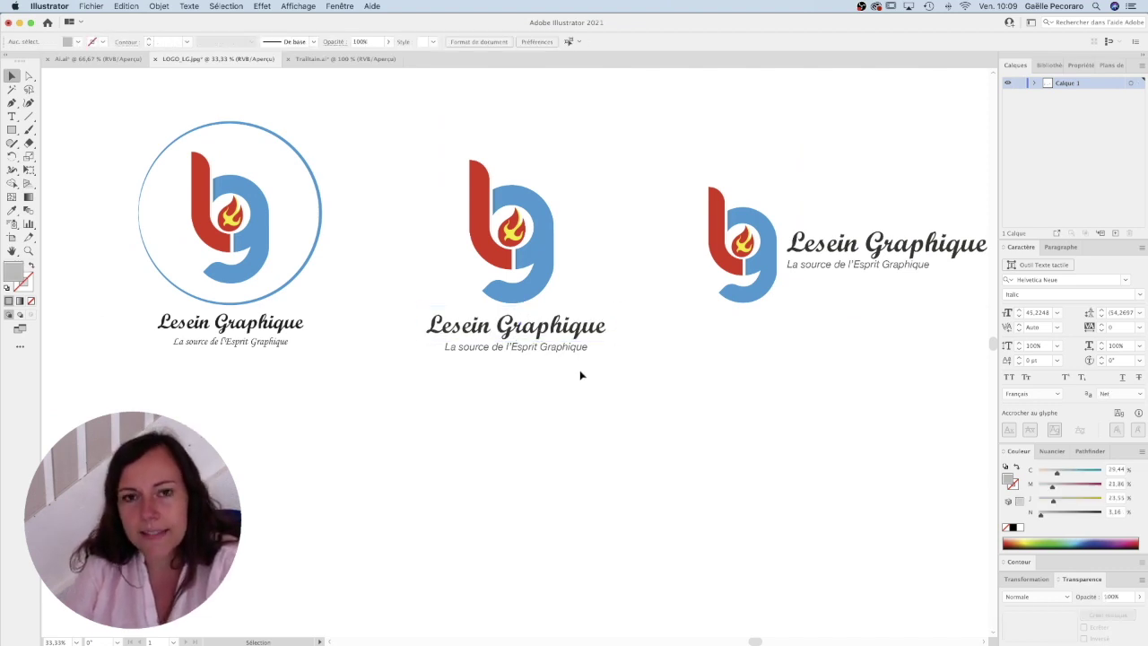
click(531, 355)
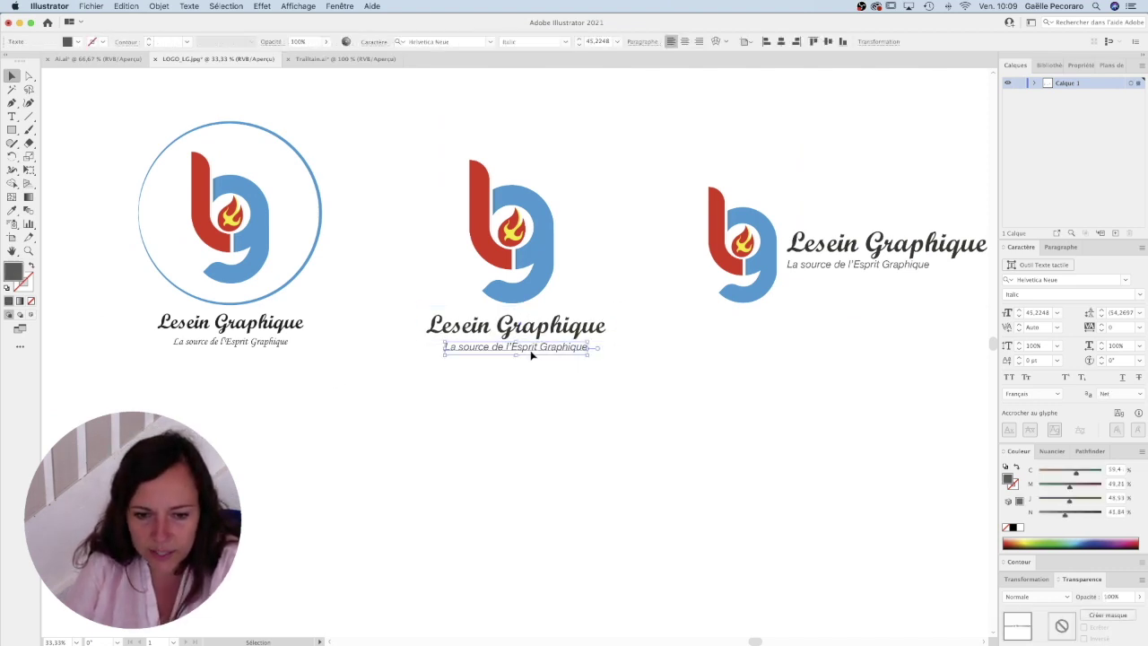
click(510, 381)
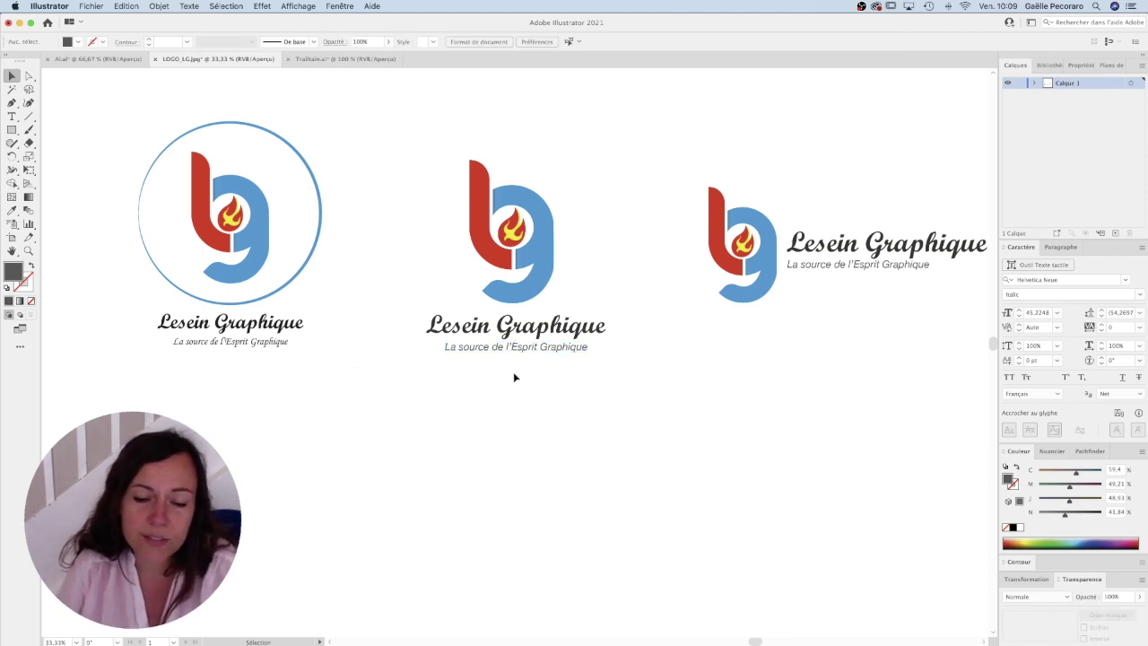
click(555, 324)
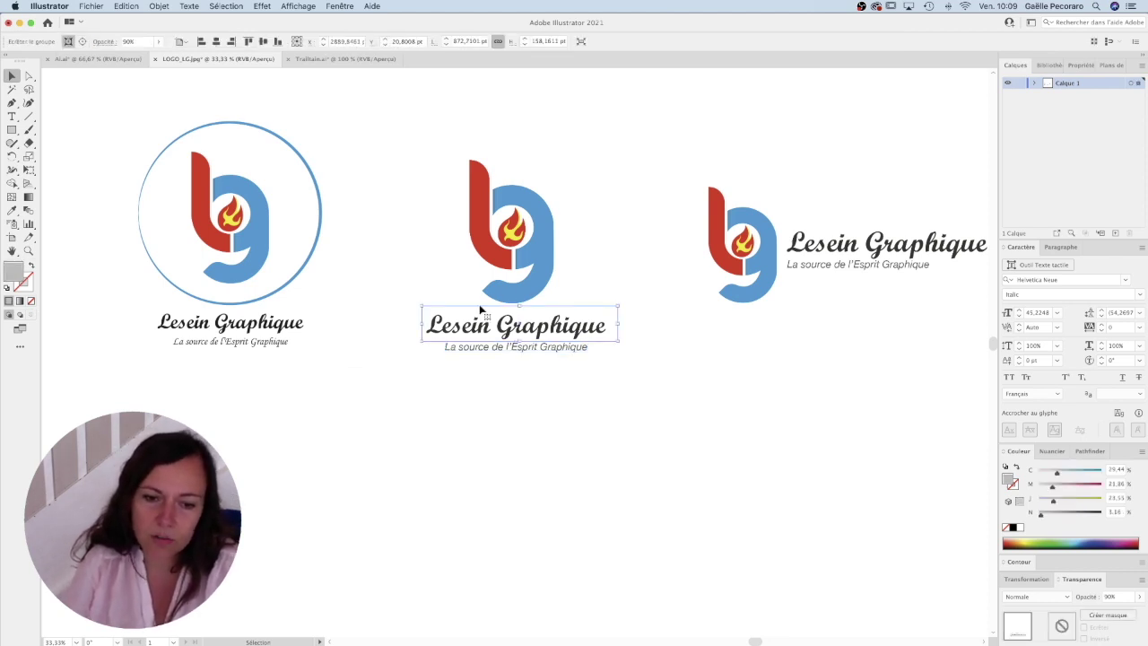
click(609, 274)
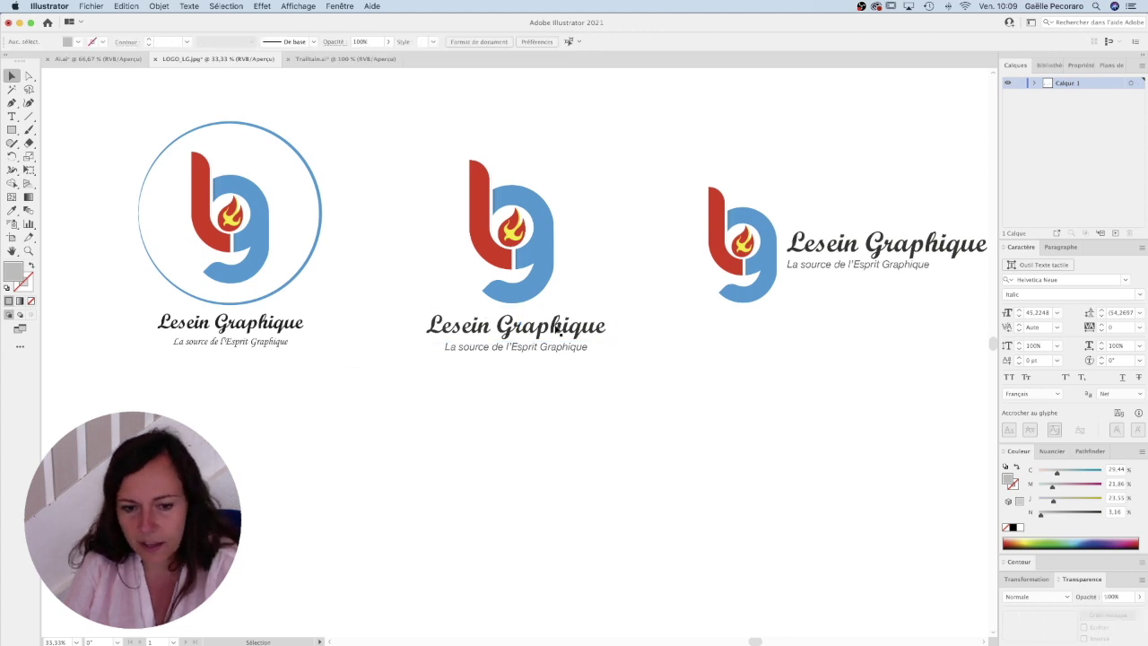
scroll(448, 314, right, 4)
scroll(448, 314, up, 2)
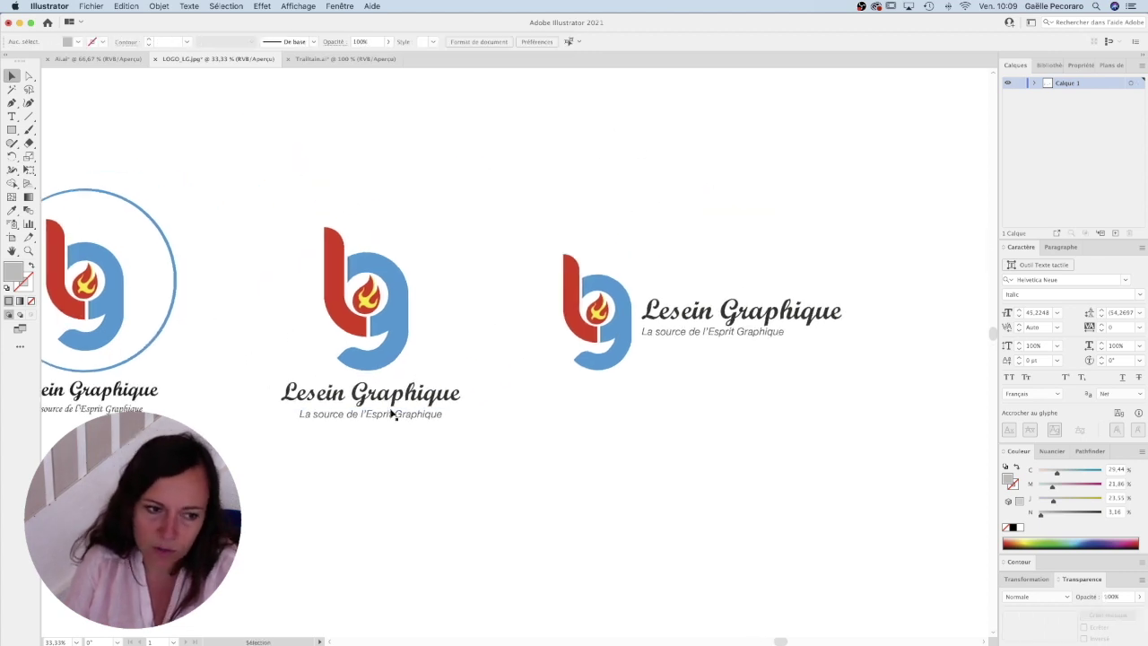
- Compare the circled original with the stacked and horizontal versions of the Lesein Graphique logo
click(367, 284)
click(512, 218)
drag(572, 204, 807, 366)
click(803, 191)
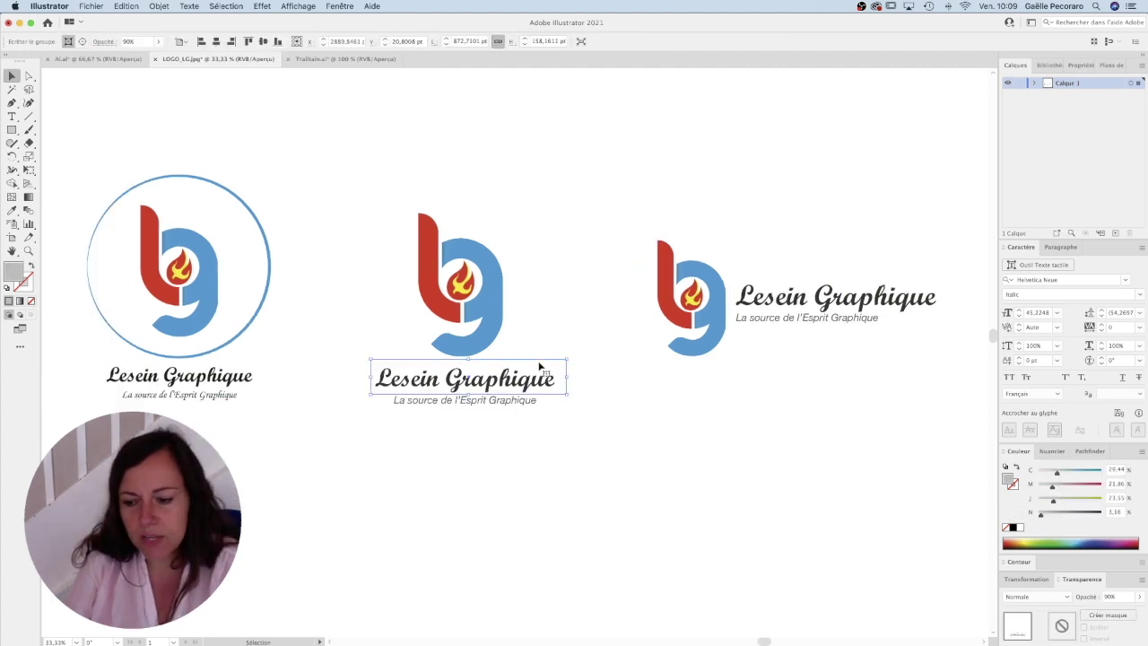
click(574, 267)
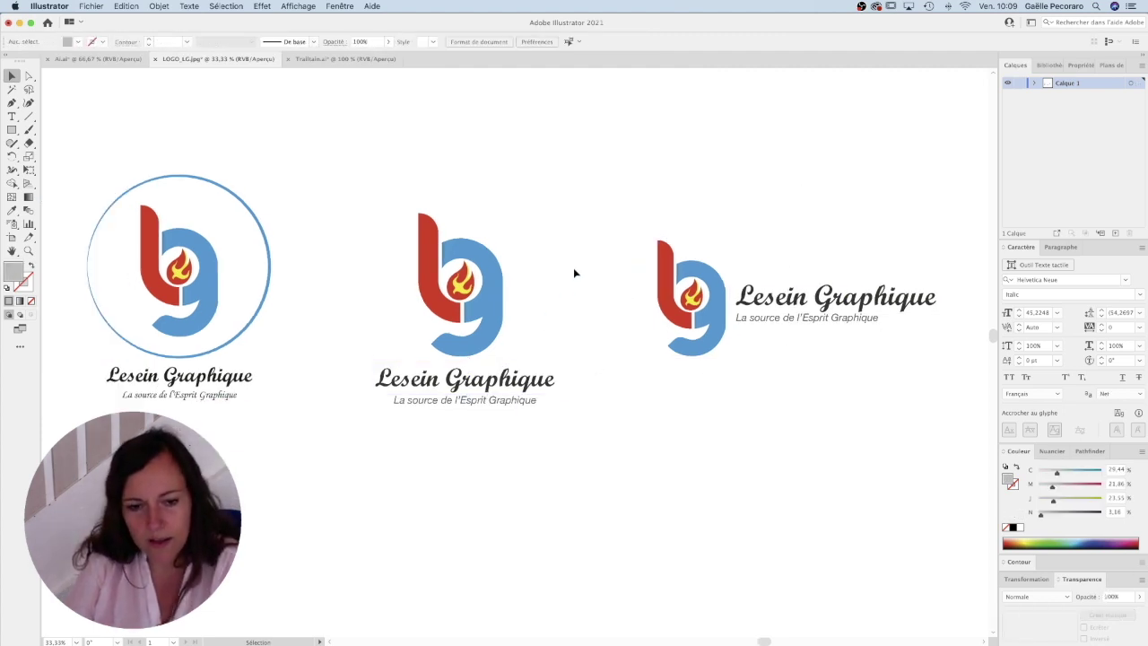
scroll(454, 374, up, 1)
scroll(454, 373, up, 3)
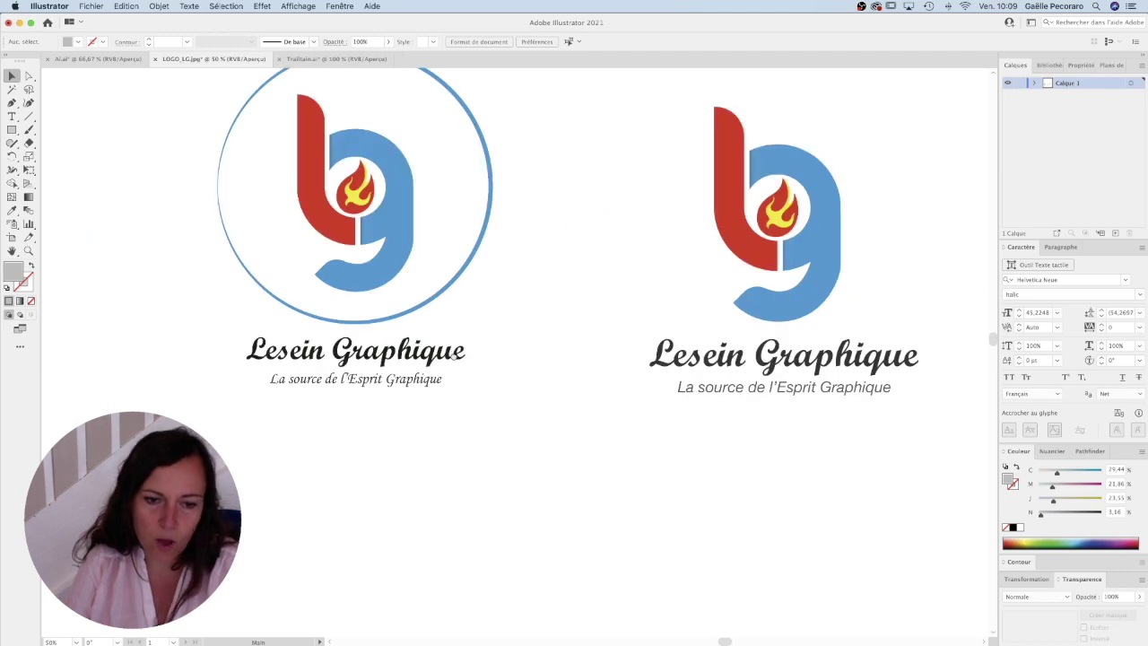
scroll(619, 409, down, 1)
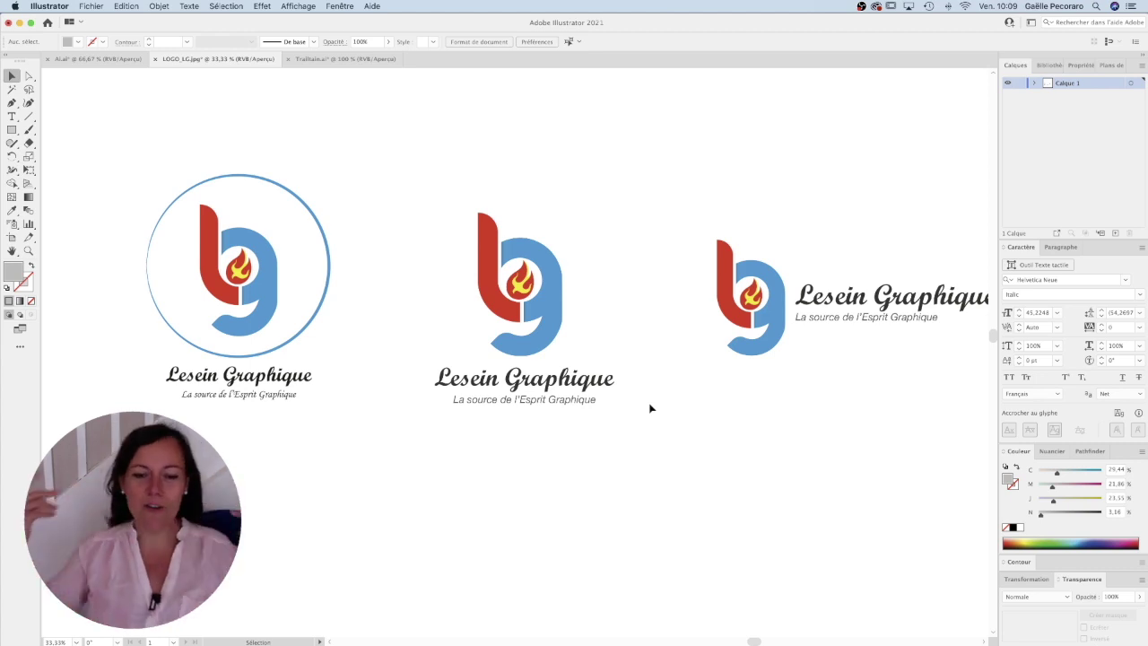
scroll(570, 362, up, 3)
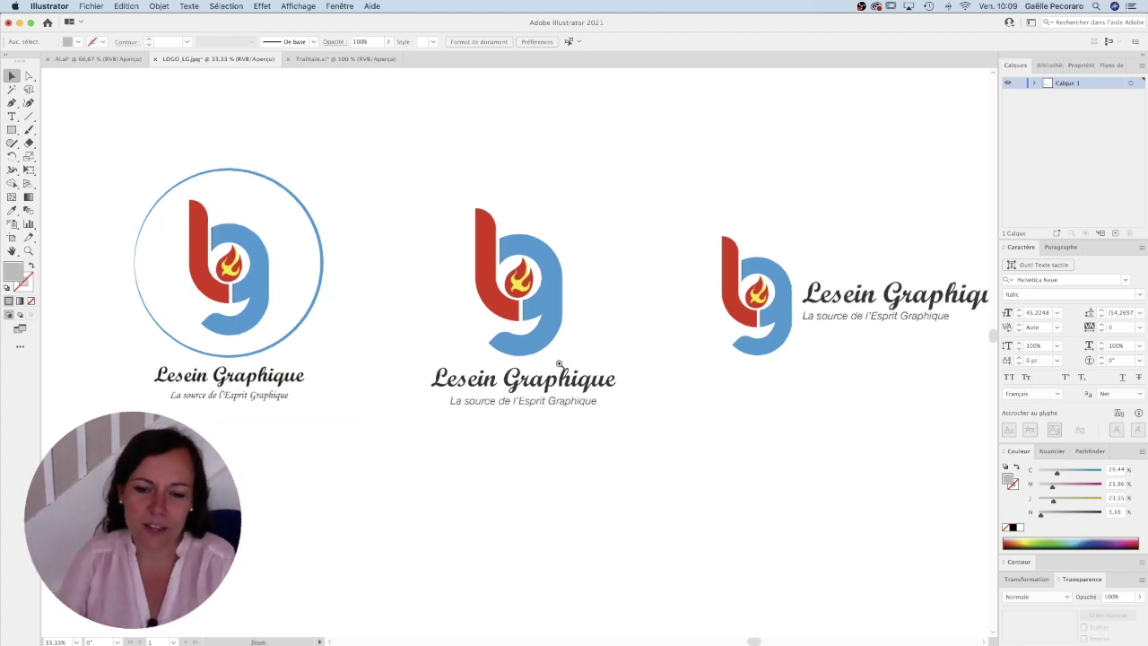
drag(733, 386, 666, 269)
scroll(625, 350, down, 1)
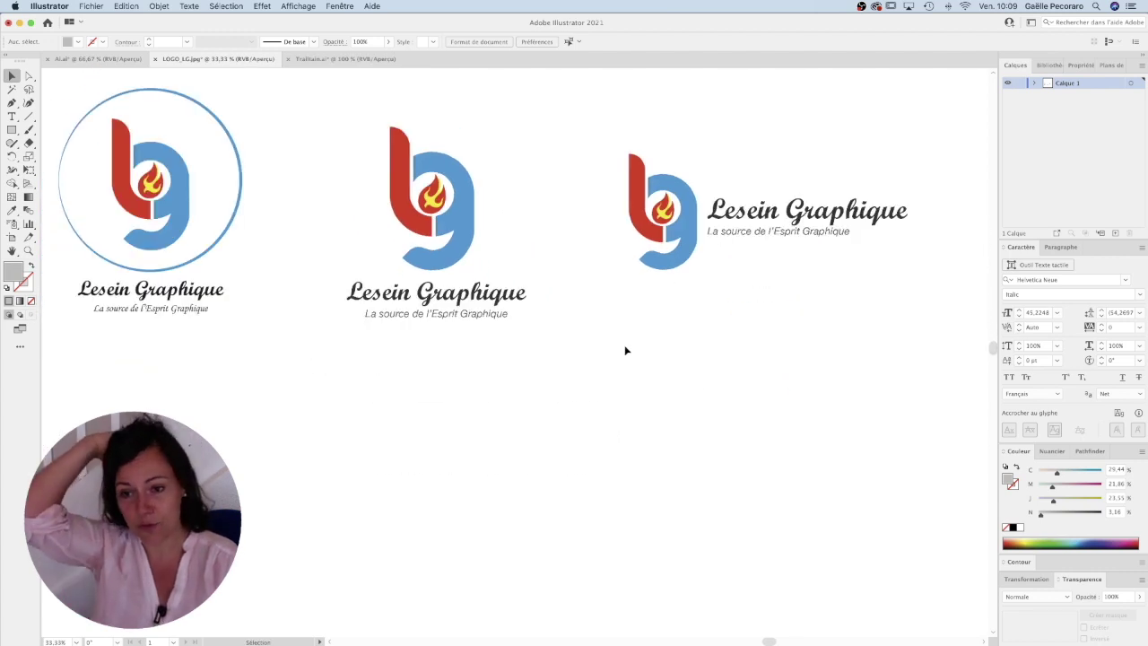